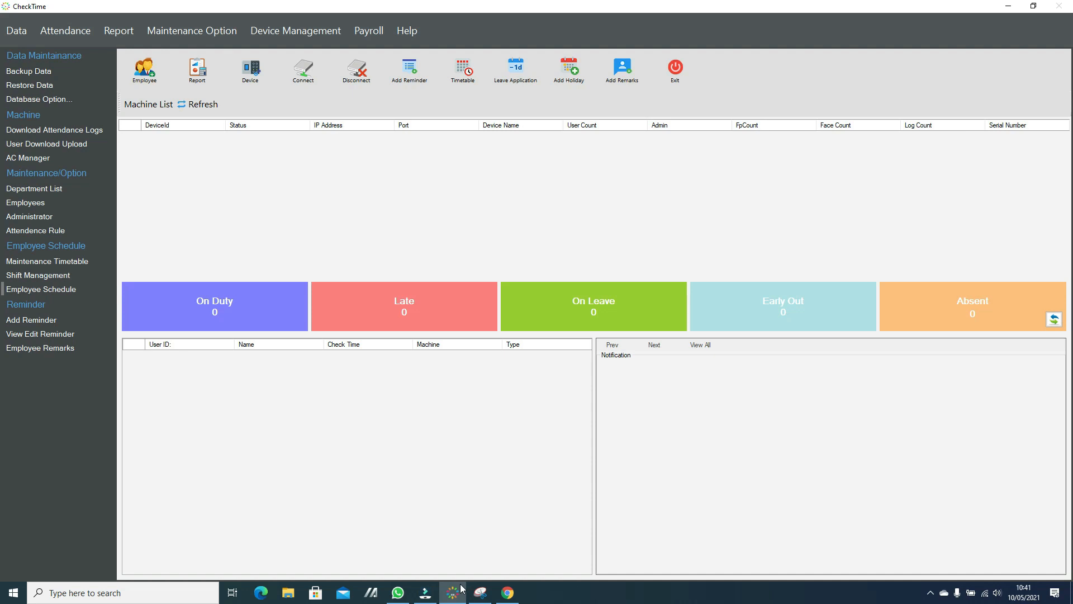
Review the employees of the Admin department in the employee list, and close the list.
left_click(143, 70)
left_click(283, 222)
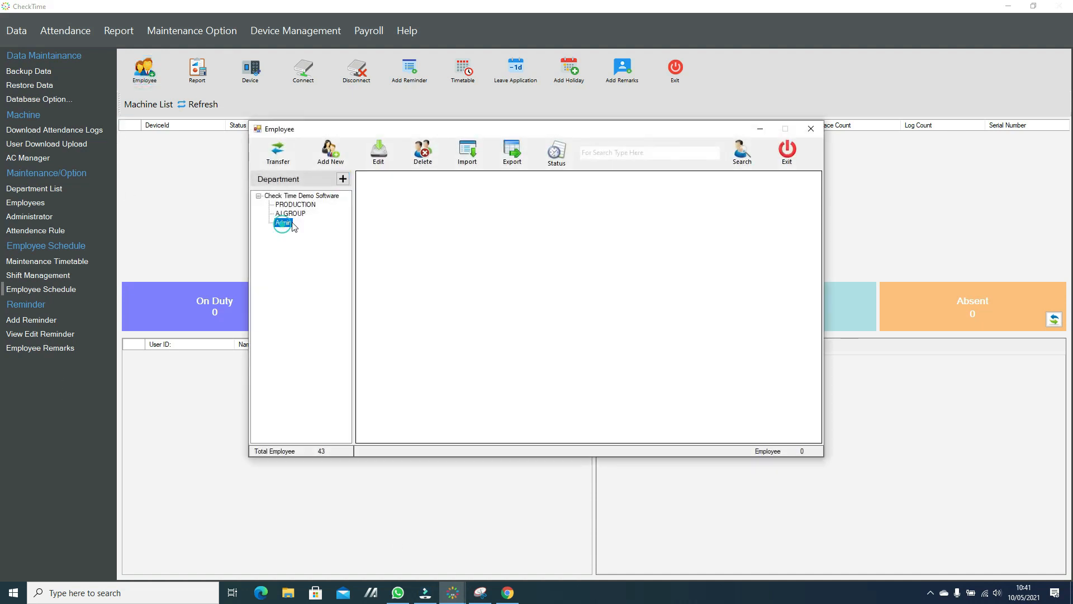
left_click(362, 197)
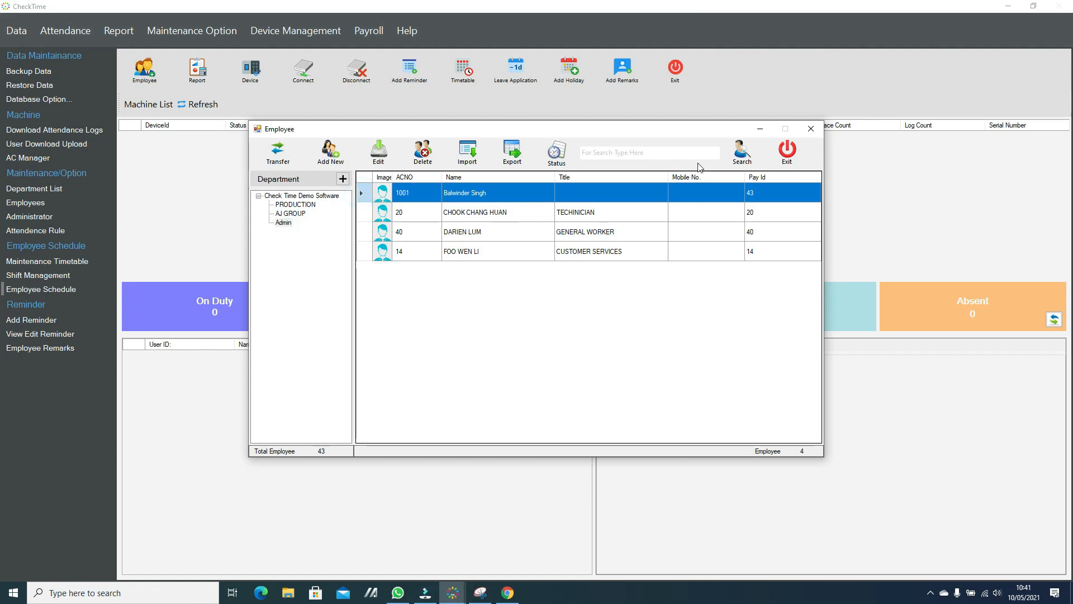
left_click(785, 152)
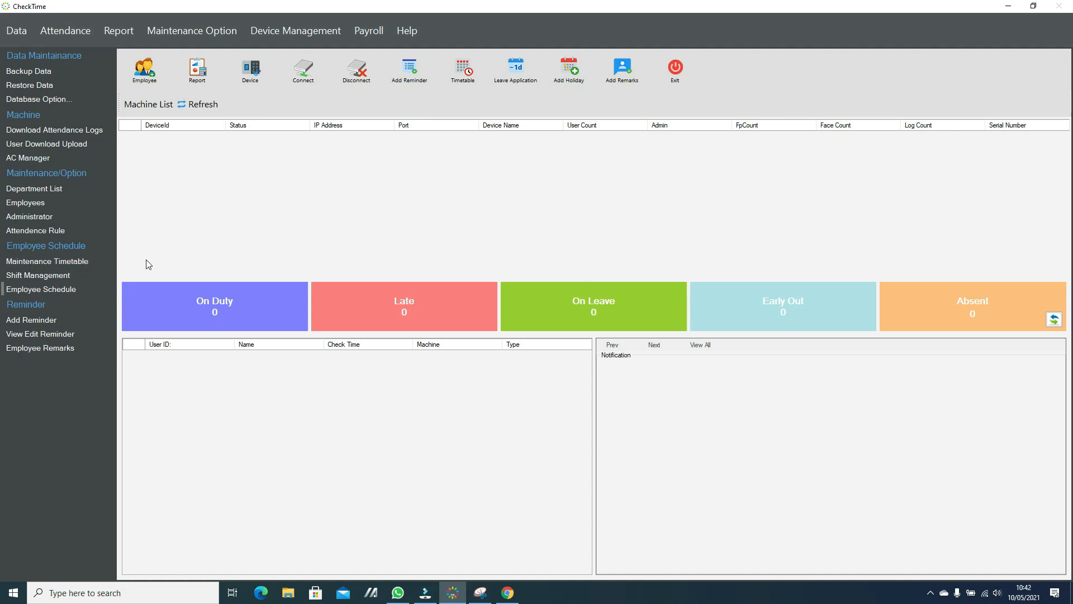
Review the settings of the Morning Shift, AfterNoon Shift, Night Sift, PROD-SAT and PROD-PH/SUN timetables, and close the timetable maintenance.
left_click(79, 265)
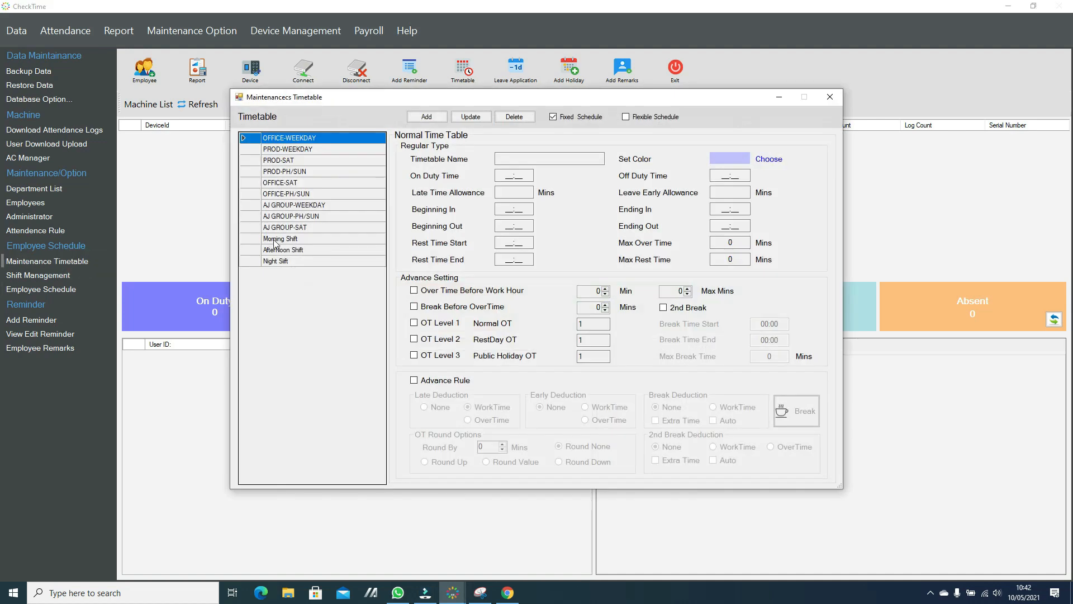
left_click(247, 239)
left_click(251, 250)
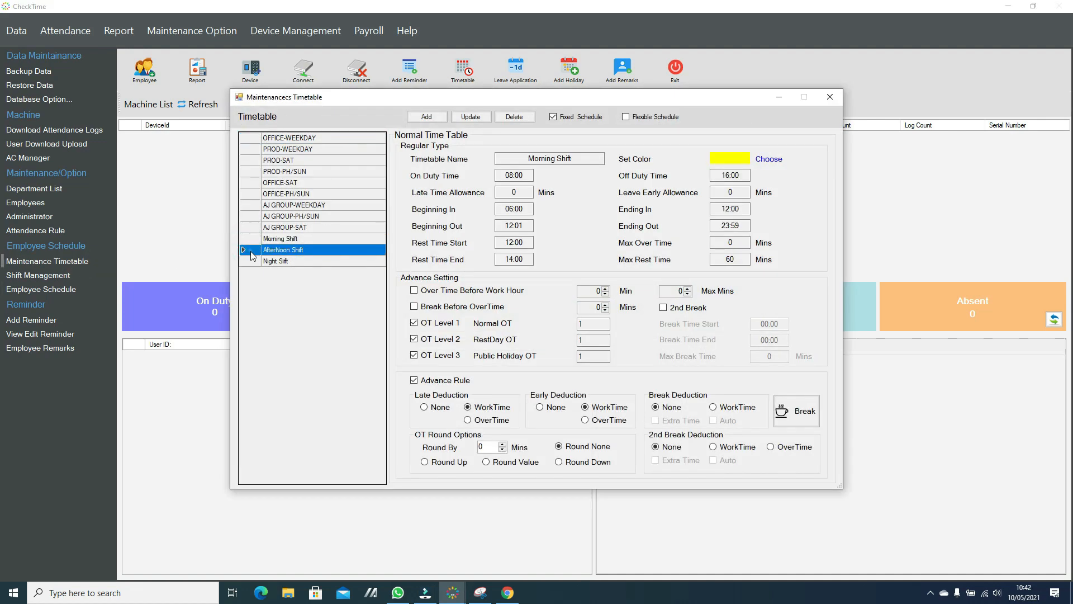
left_click(252, 262)
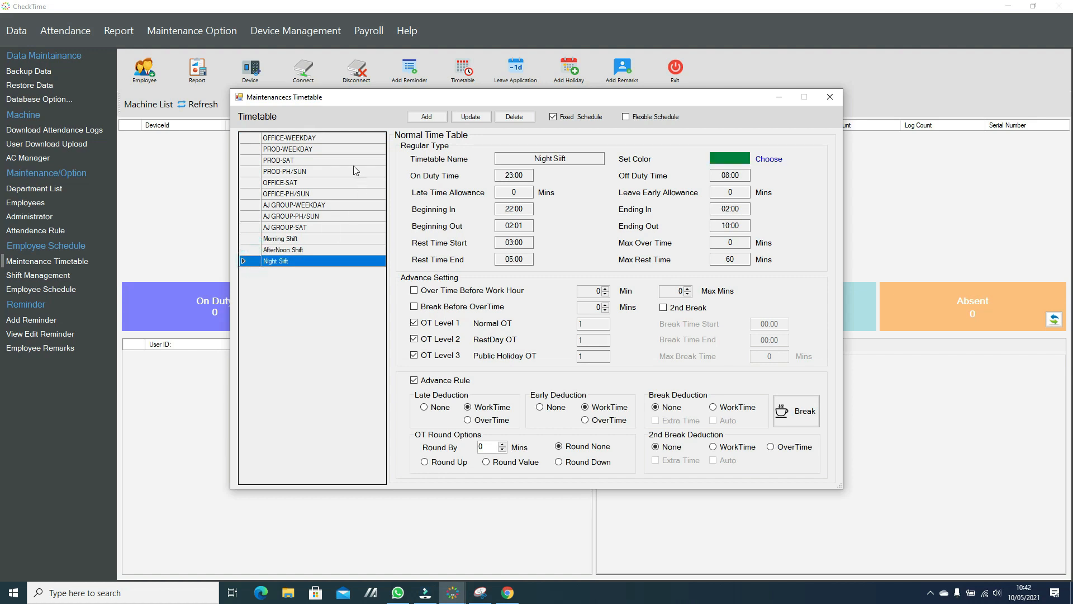
left_click(250, 157)
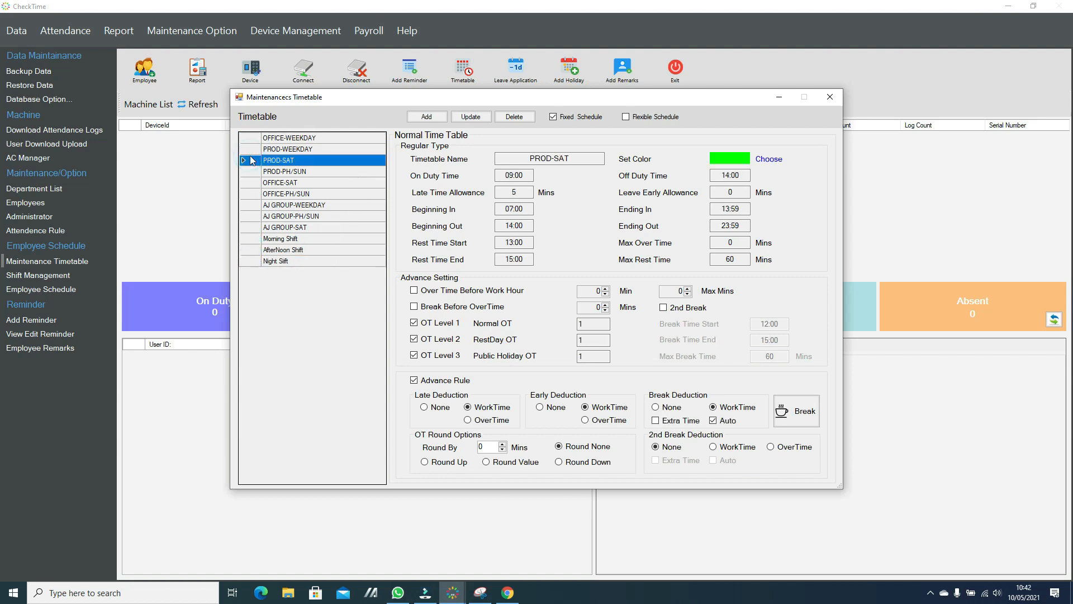
left_click(255, 174)
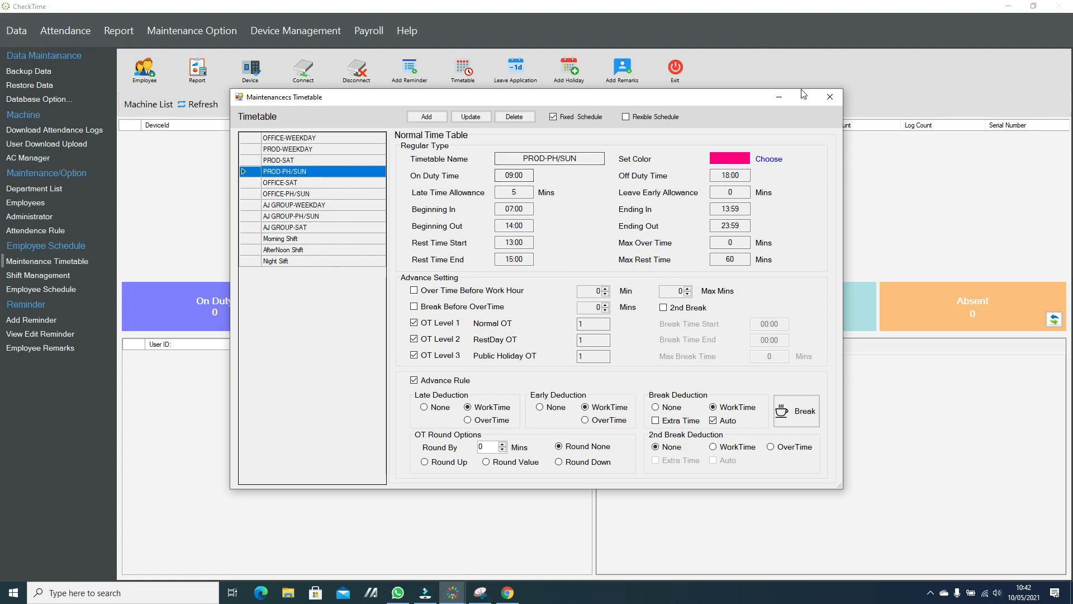
left_click(831, 97)
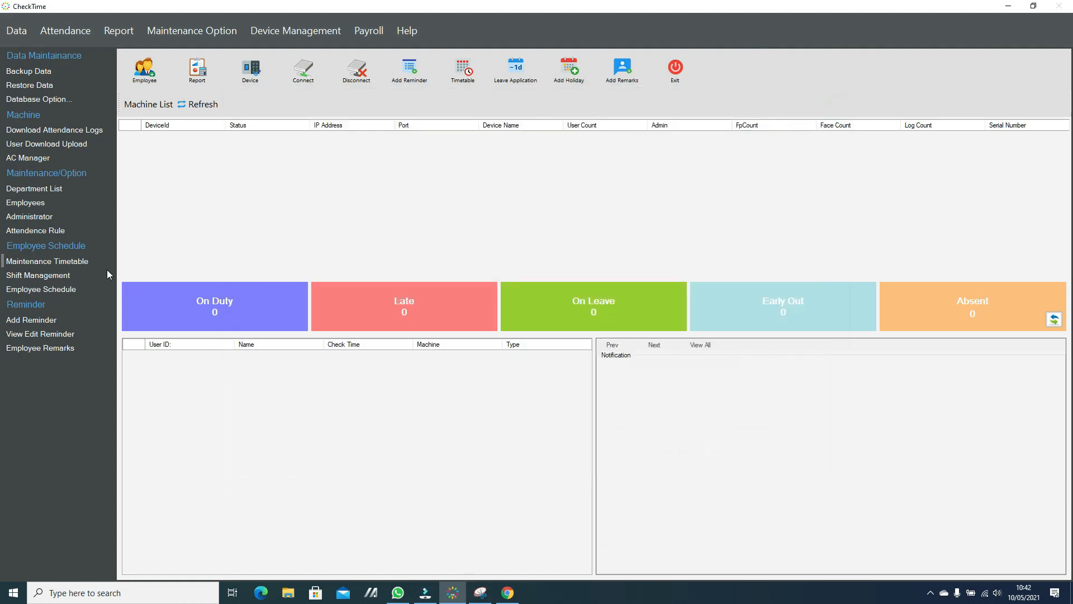
Open the employee schedule and list the employees of the Admin department.
left_click(47, 288)
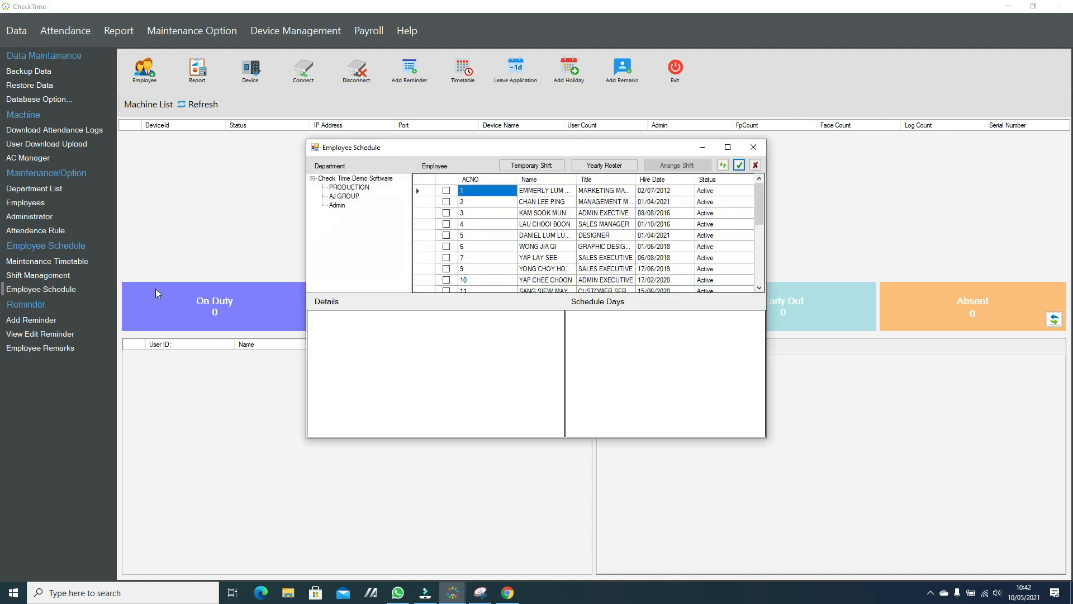
left_click(338, 207)
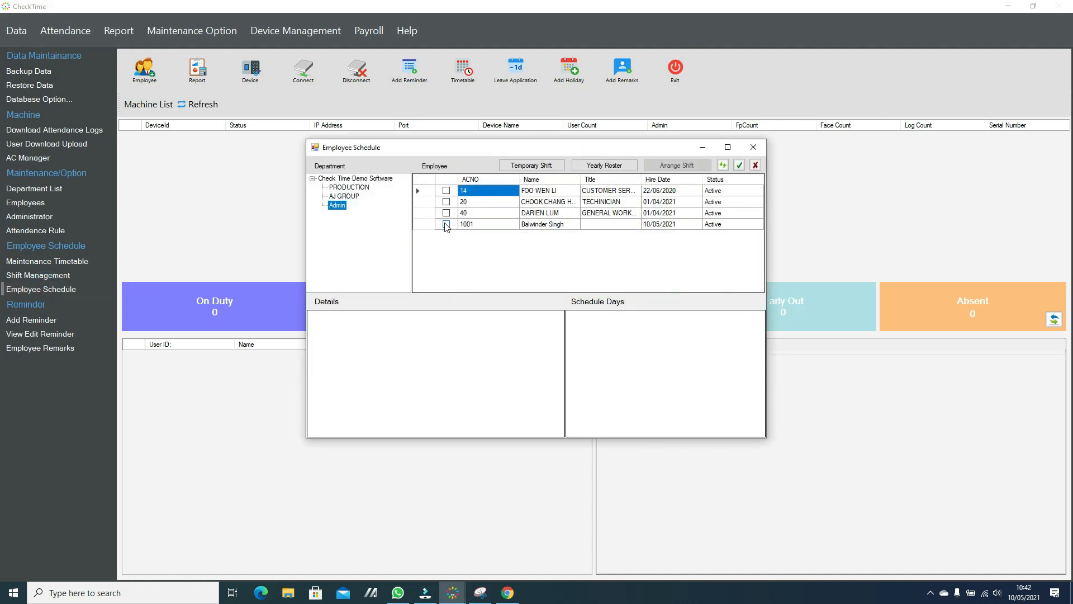
left_click(740, 165)
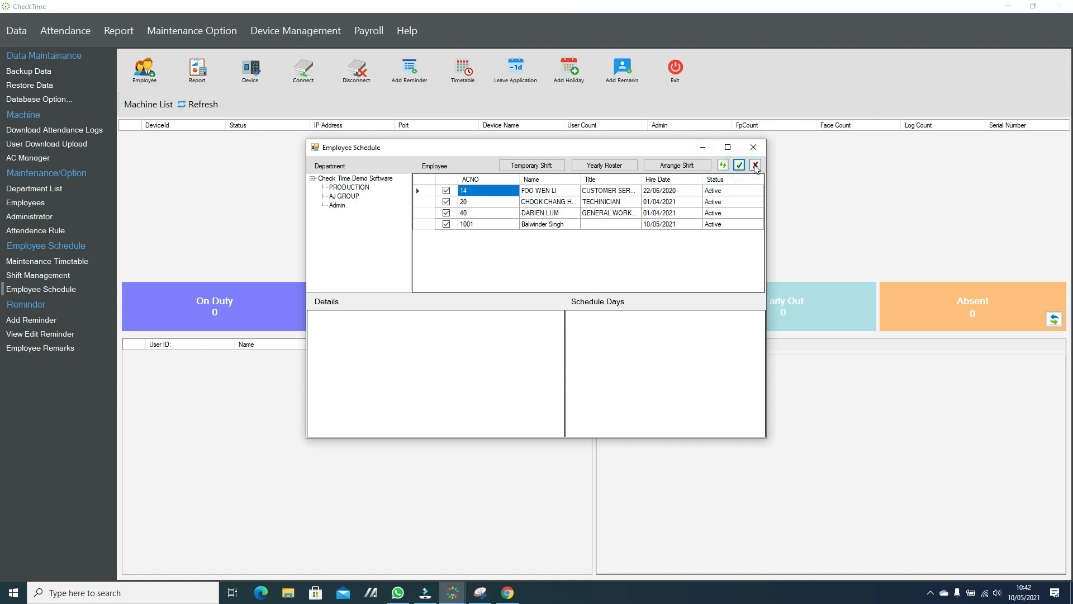
left_click(755, 165)
left_click(446, 202)
left_click(446, 213)
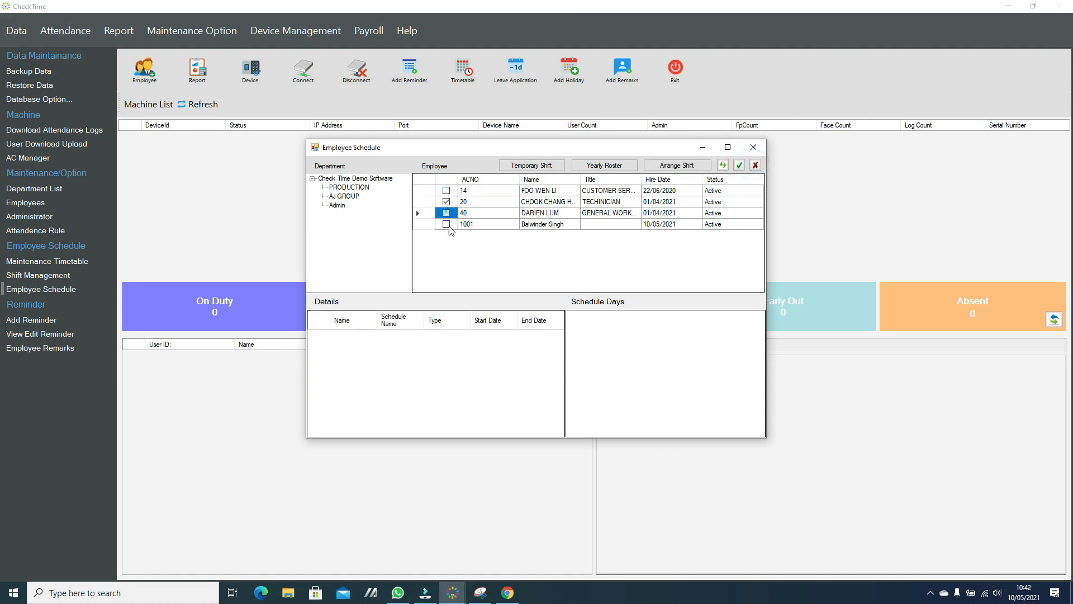
left_click(756, 165)
Mark the last employee listed in the Admin department and open the yearly roster for that employee in a maximized window.
left_click(447, 224)
left_click(614, 166)
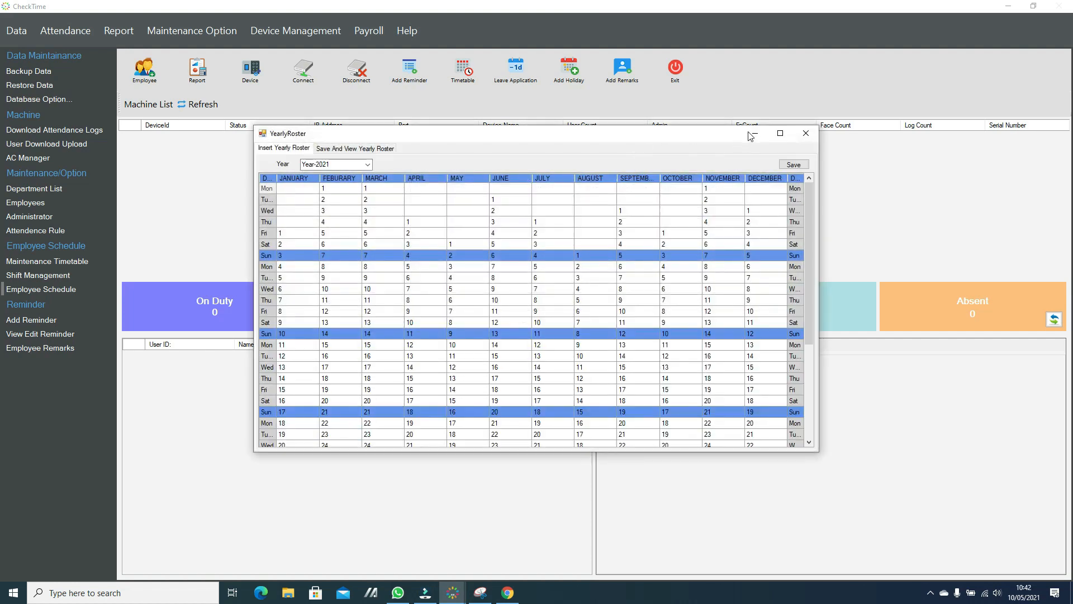
left_click(781, 133)
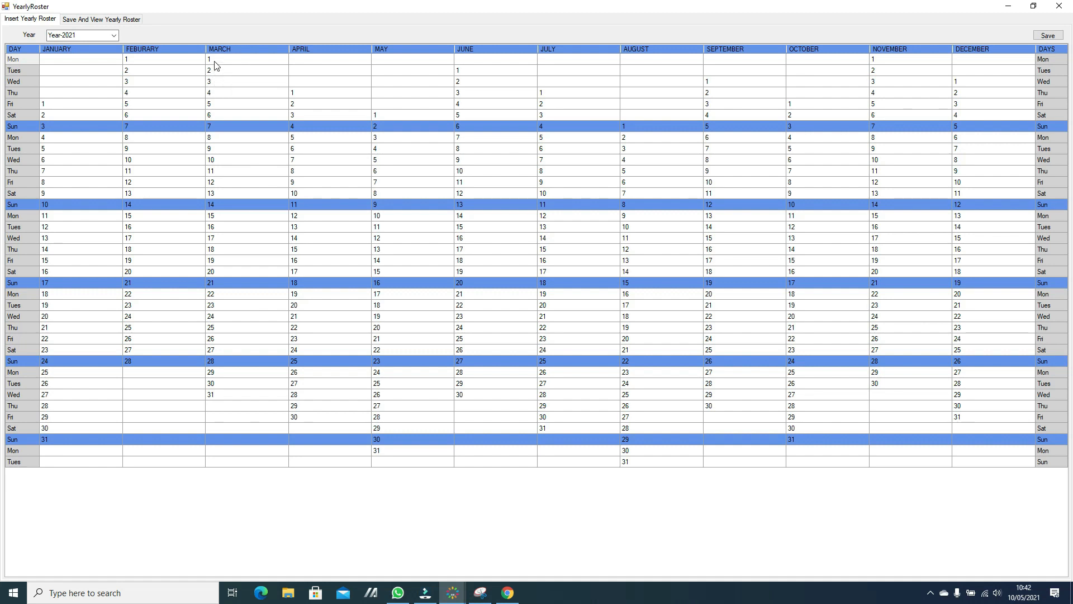
left_click_drag(214, 59, 223, 267)
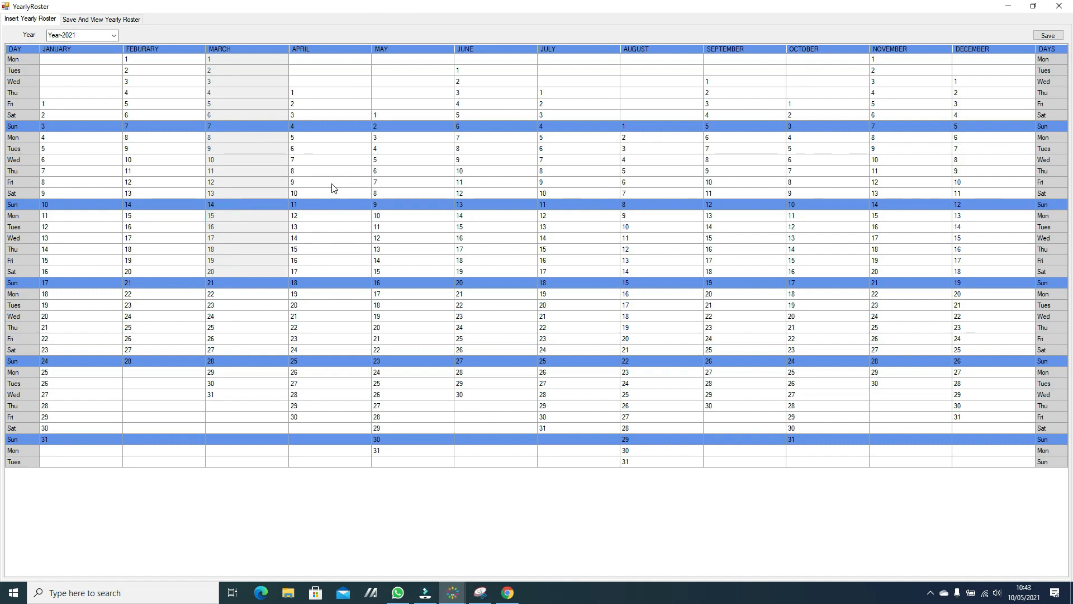
right_click(246, 180)
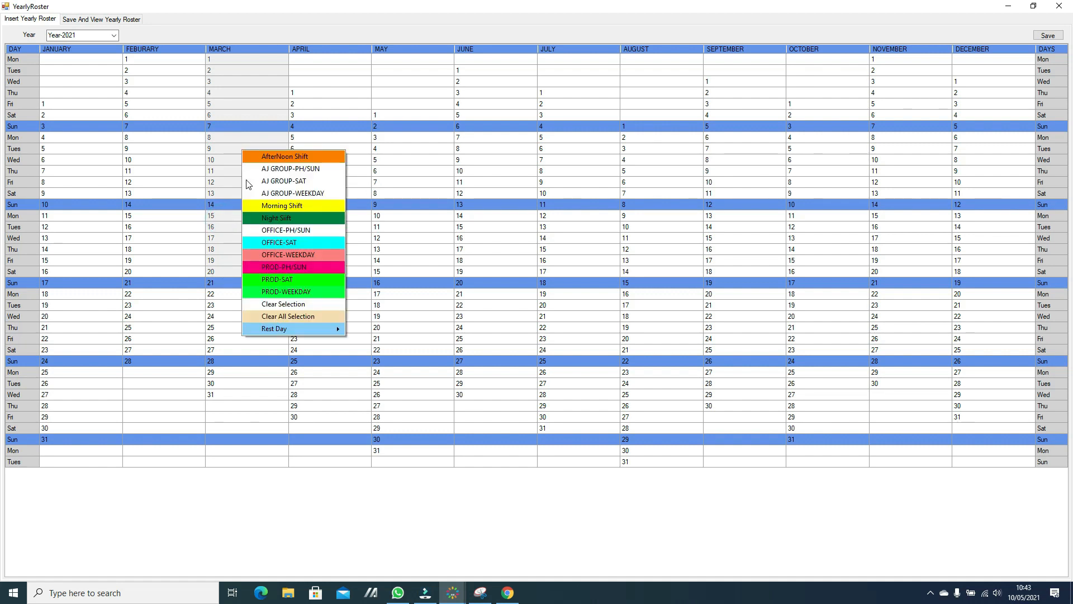
left_click(288, 213)
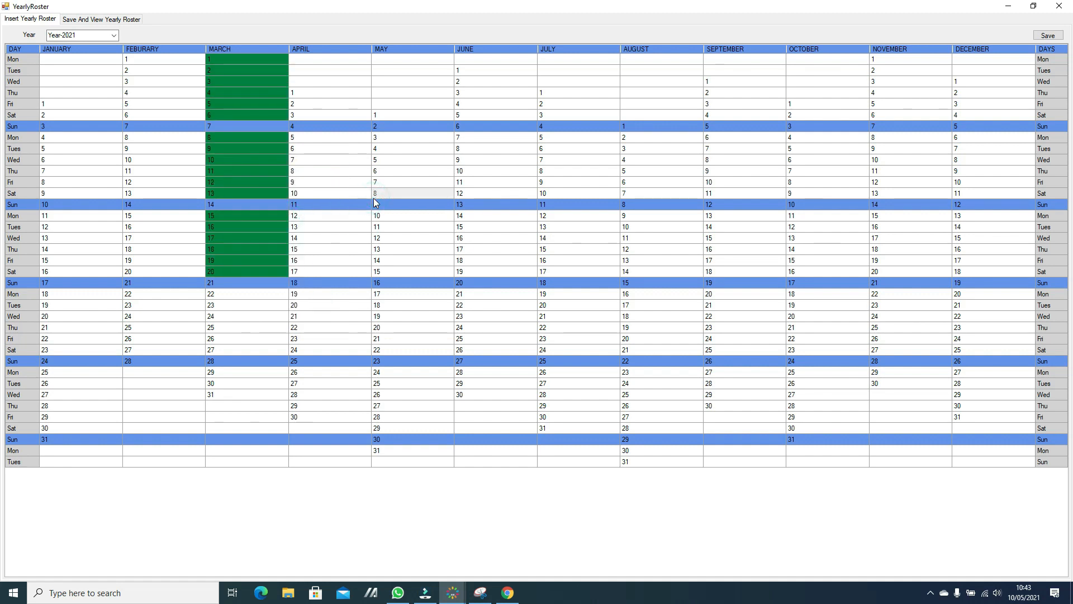
right_click(350, 185)
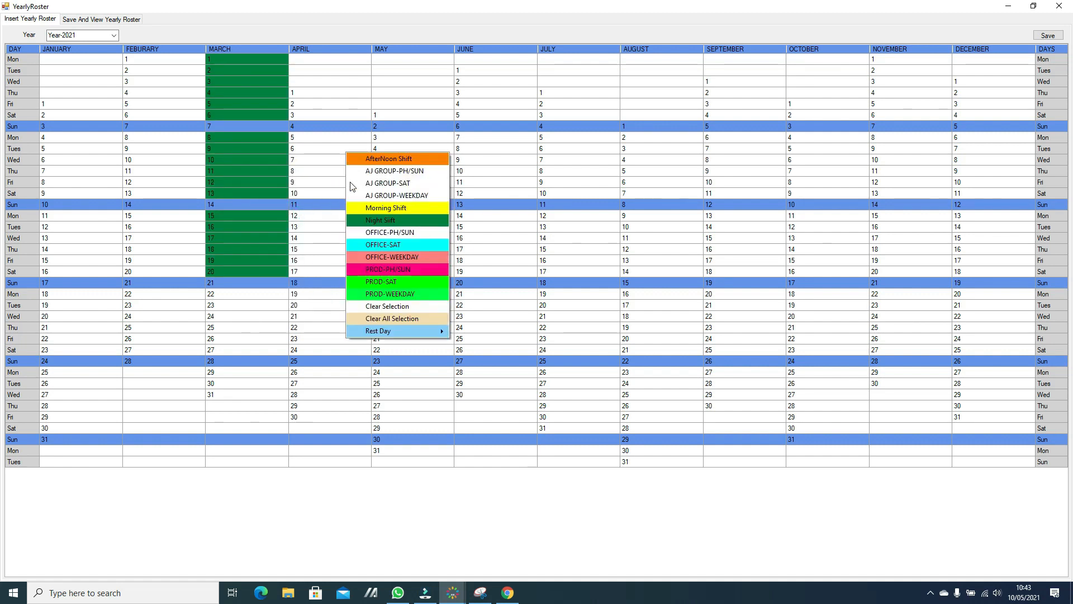
left_click(374, 318)
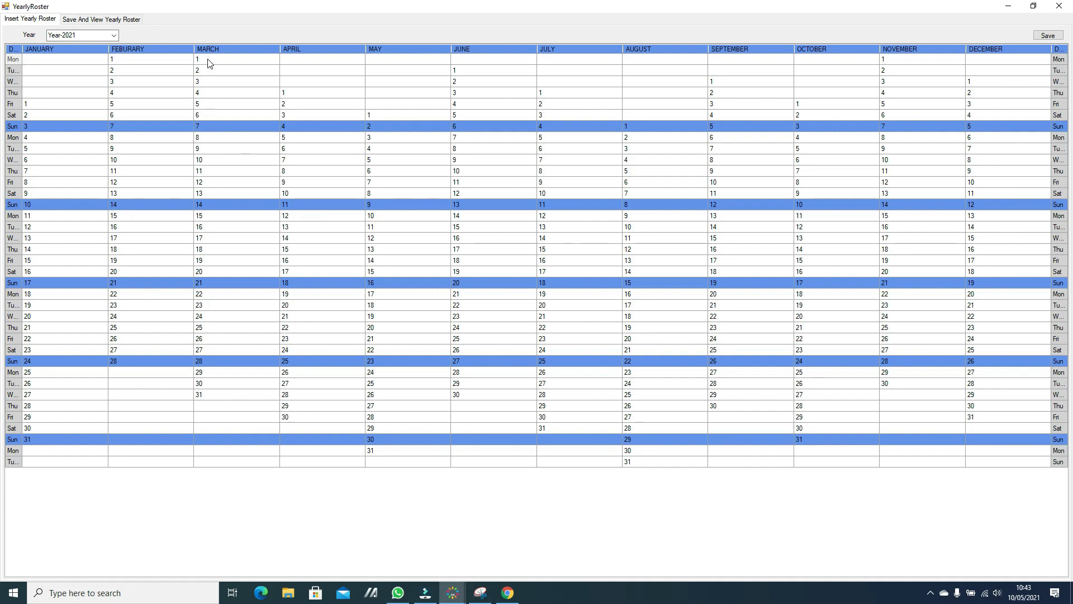
Assign Morning Shift to 1–6 March and AfterNoon Shift to 8–13 March in the 2021 roster.
left_click_drag(210, 63, 210, 116)
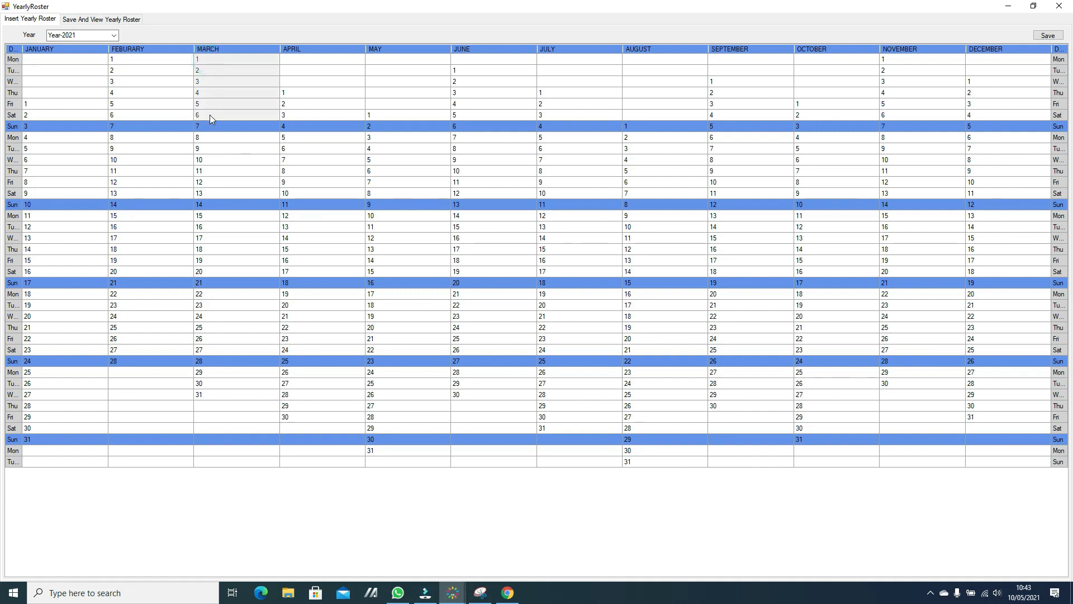
right_click(210, 115)
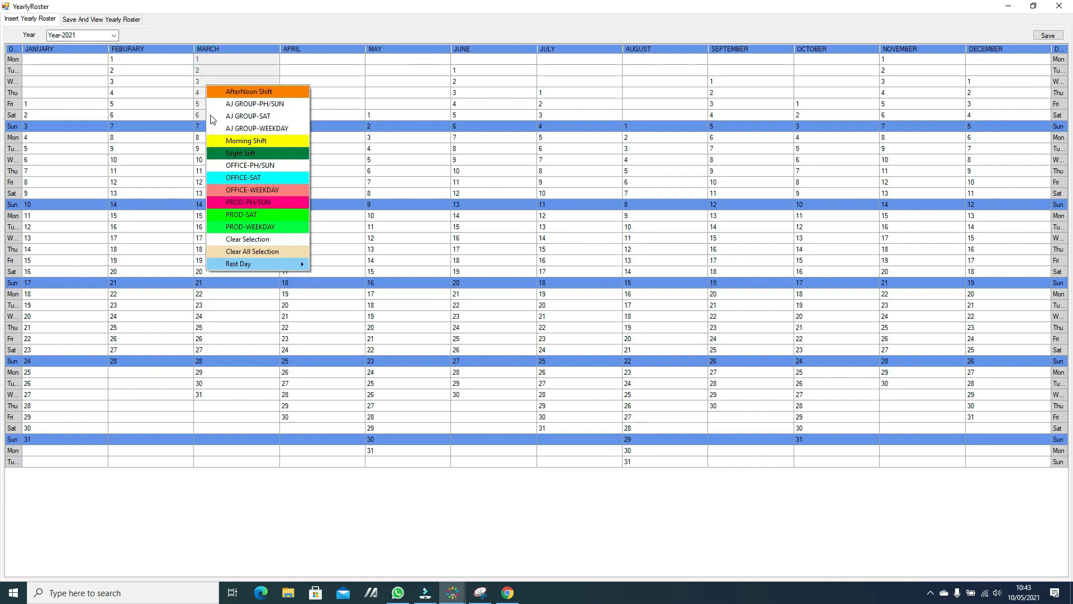
left_click(250, 142)
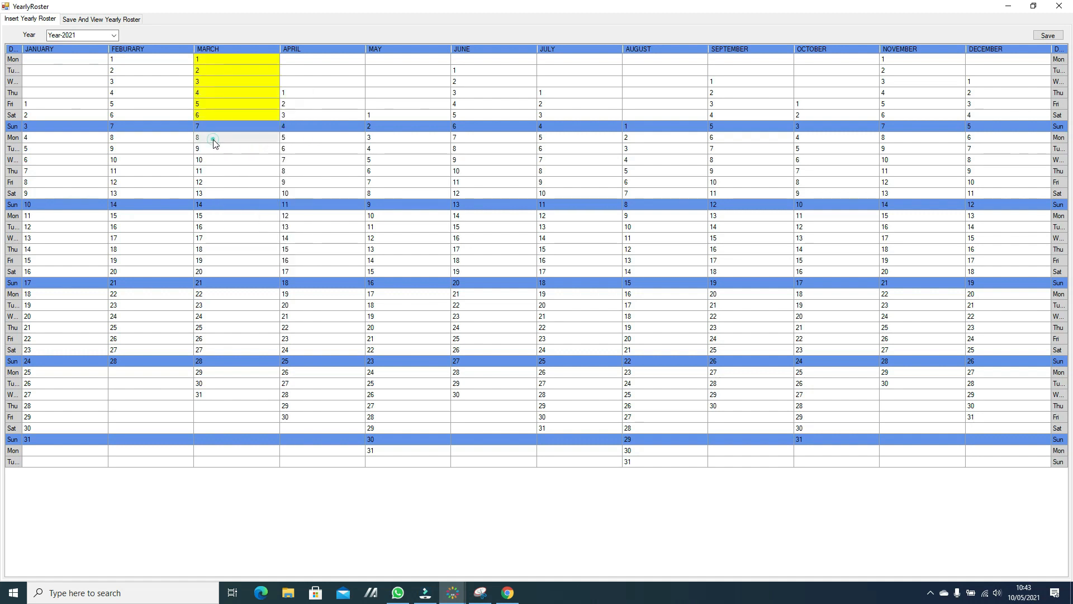
left_click_drag(214, 142, 222, 194)
right_click(220, 193)
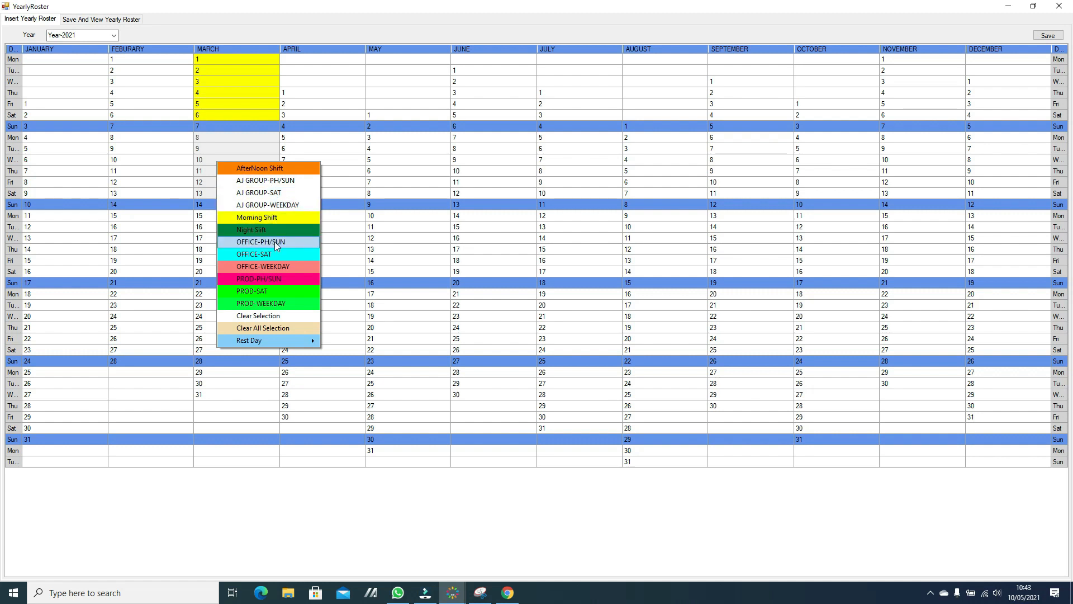
left_click(277, 172)
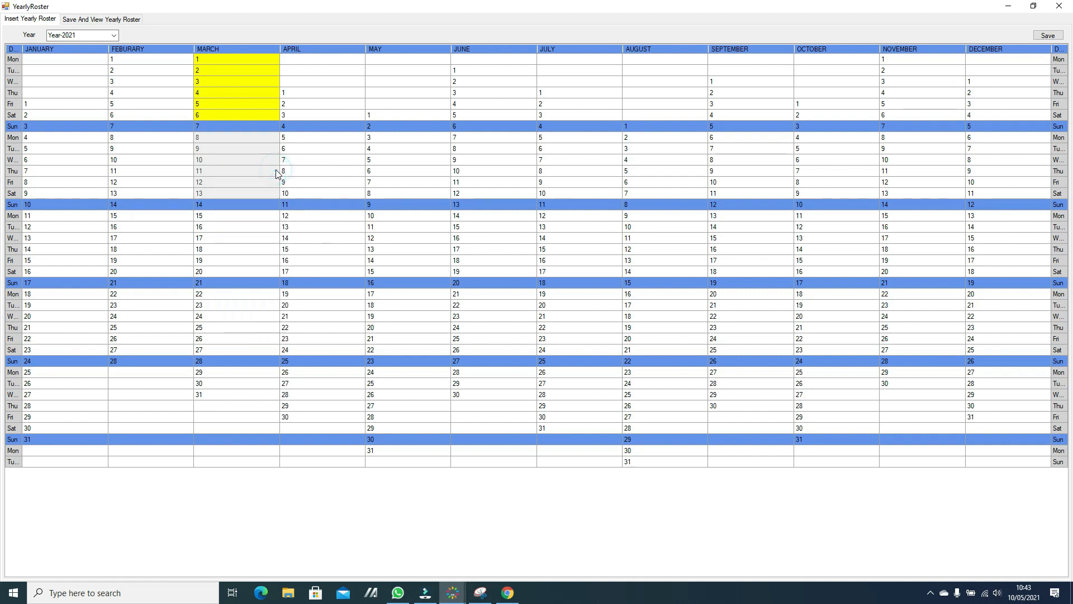
Assign Night Sift to 15–20 March and Morning Shift to 22–27 March in the 2021 roster.
left_click_drag(222, 218, 225, 271)
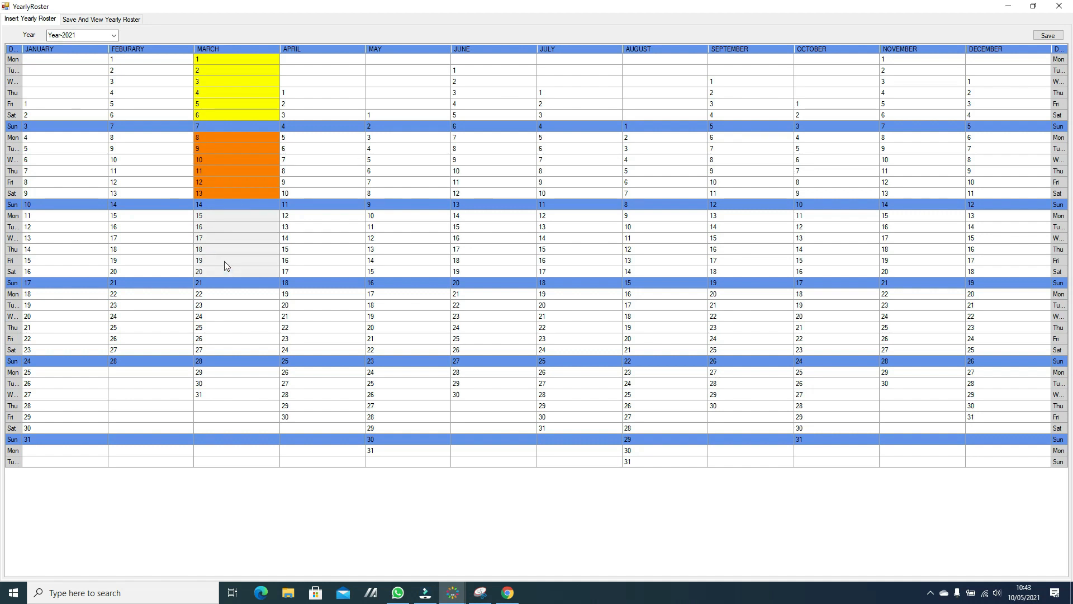
right_click(225, 266)
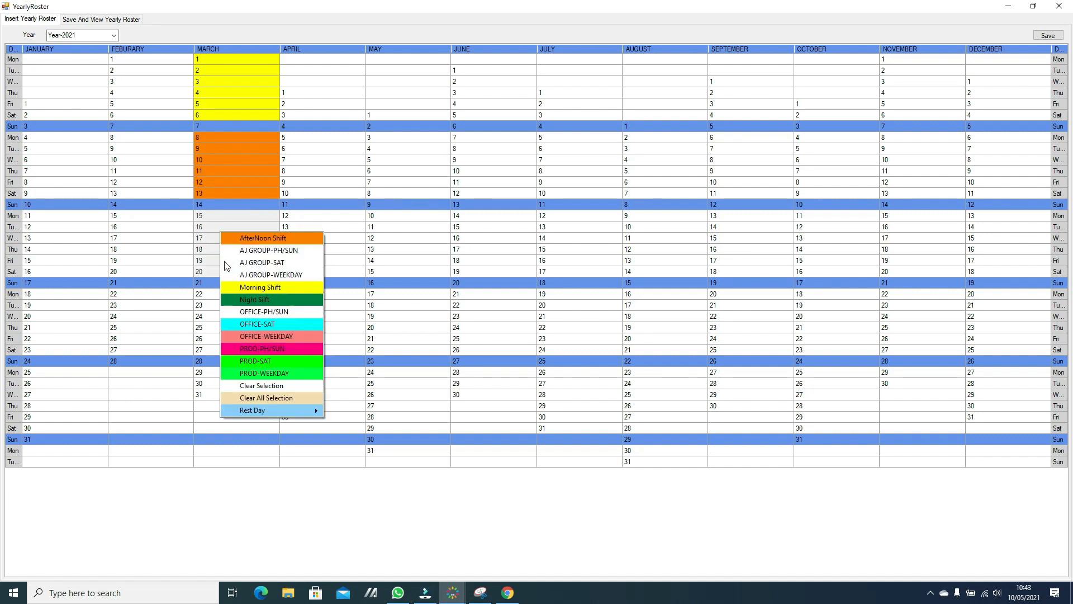
left_click(247, 300)
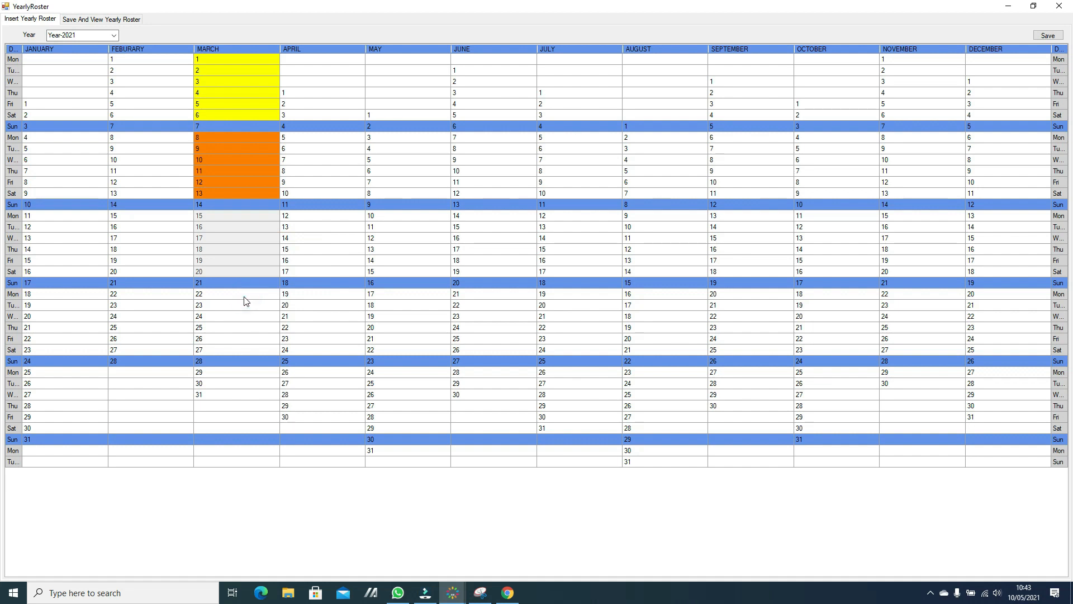
left_click_drag(211, 297, 215, 352)
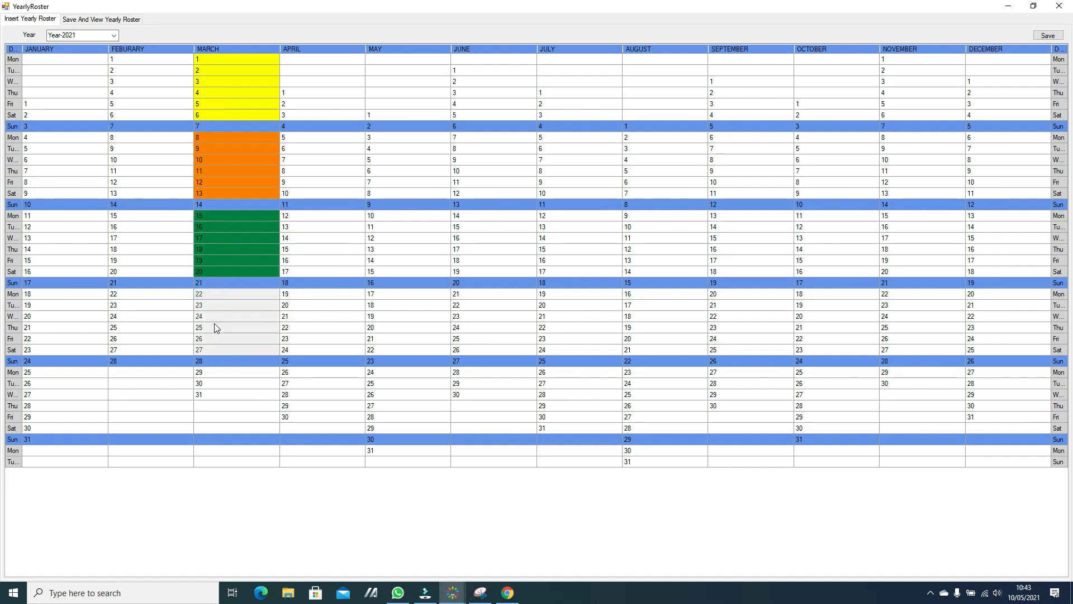
right_click(214, 323)
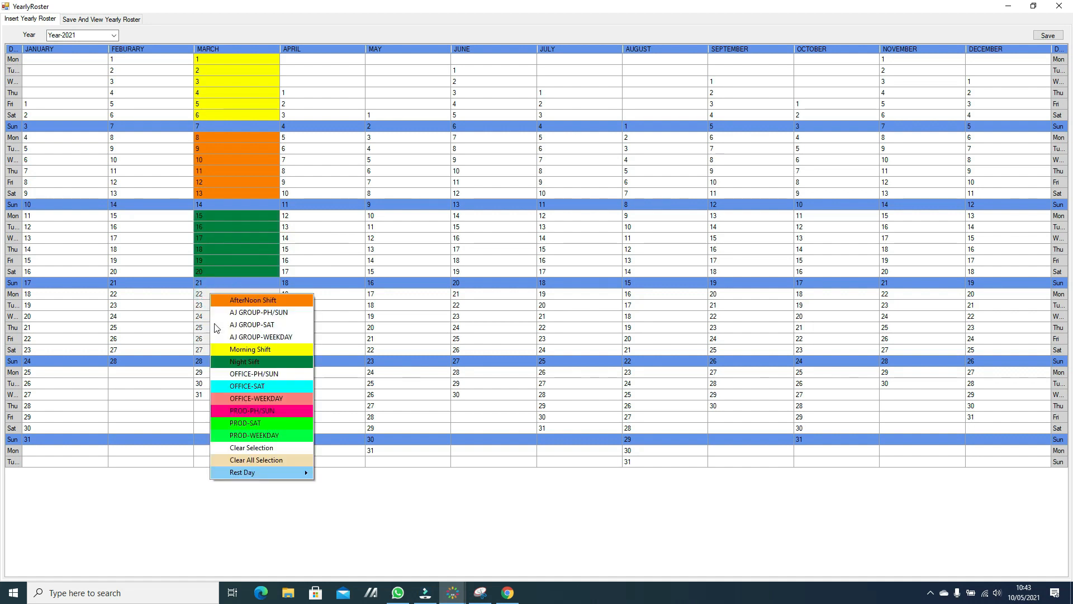
left_click(241, 351)
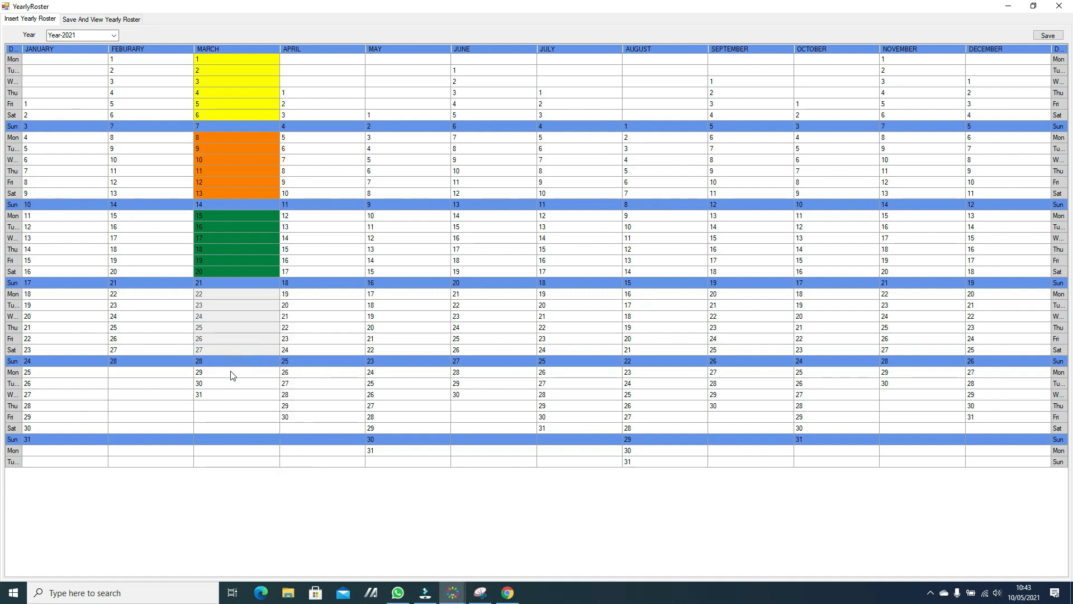
Assign AfterNoon Shift to 29–31 March in the 2021 roster.
left_click_drag(231, 374, 233, 396)
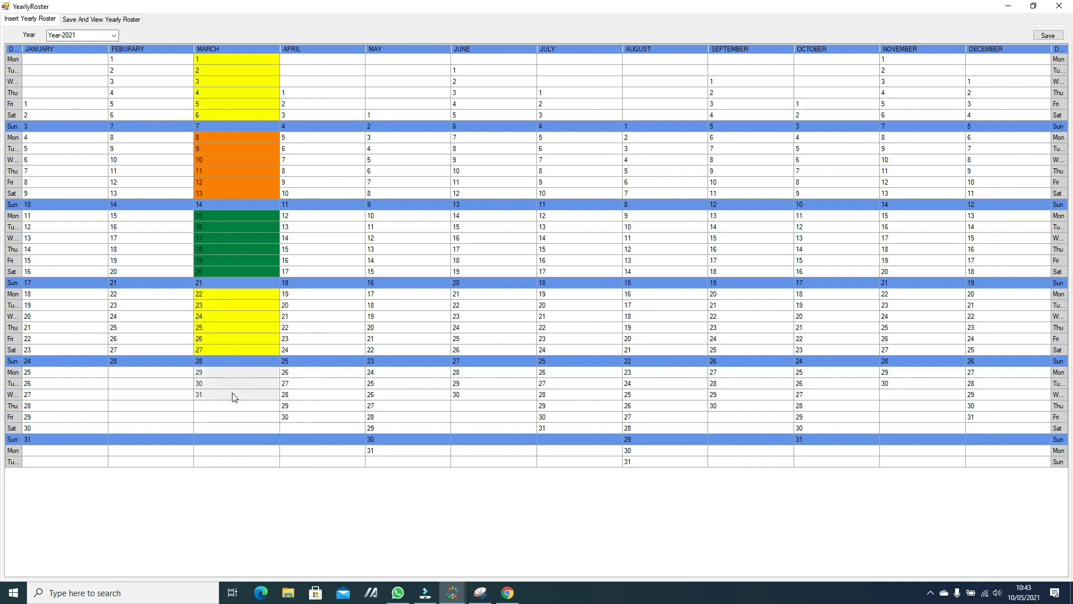
right_click(207, 386)
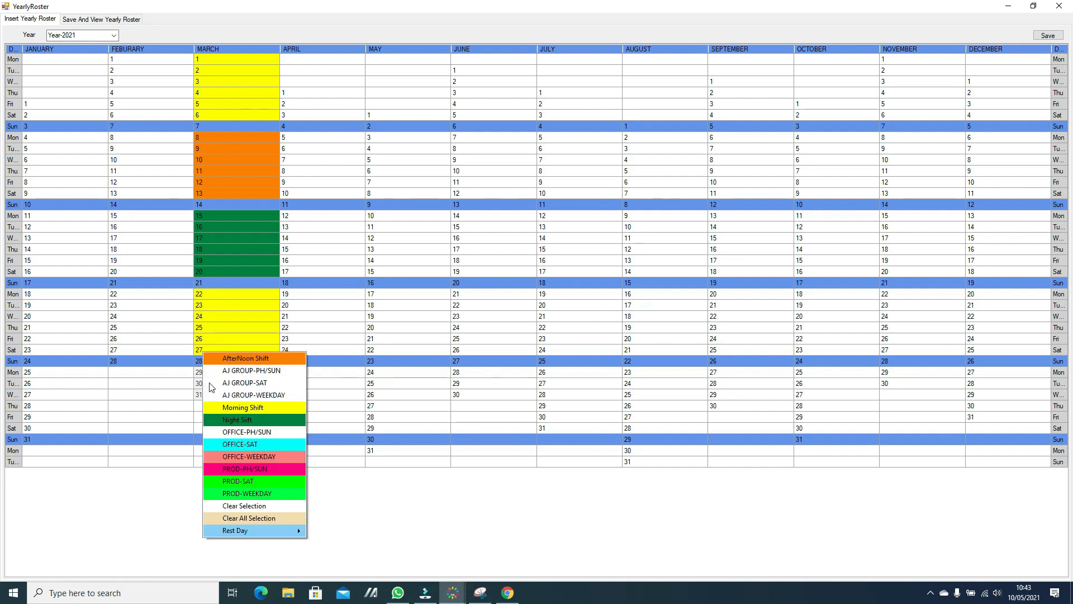
left_click(249, 352)
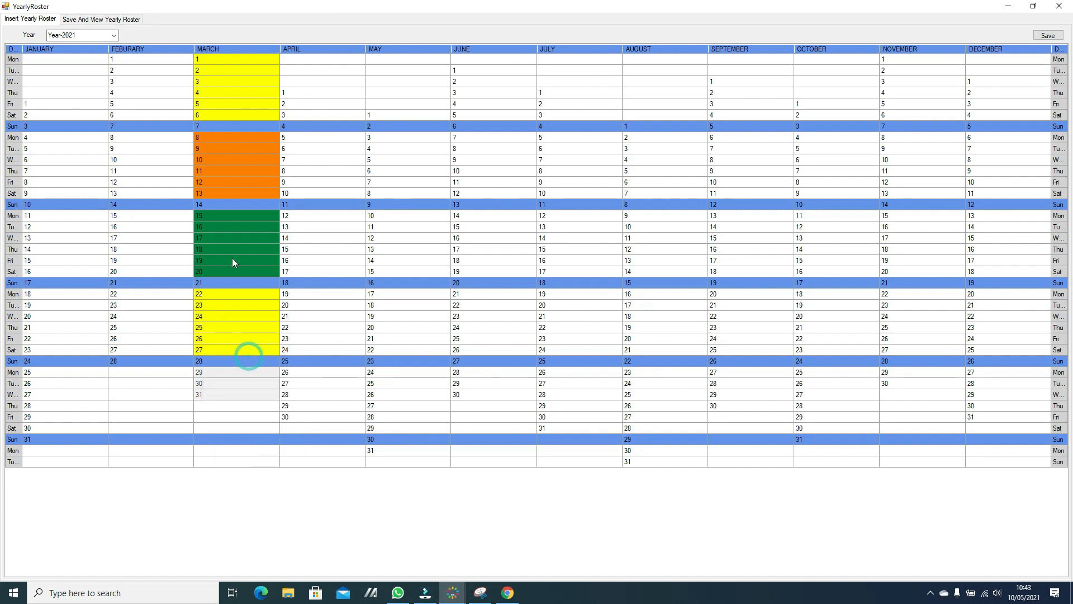
left_click(414, 261)
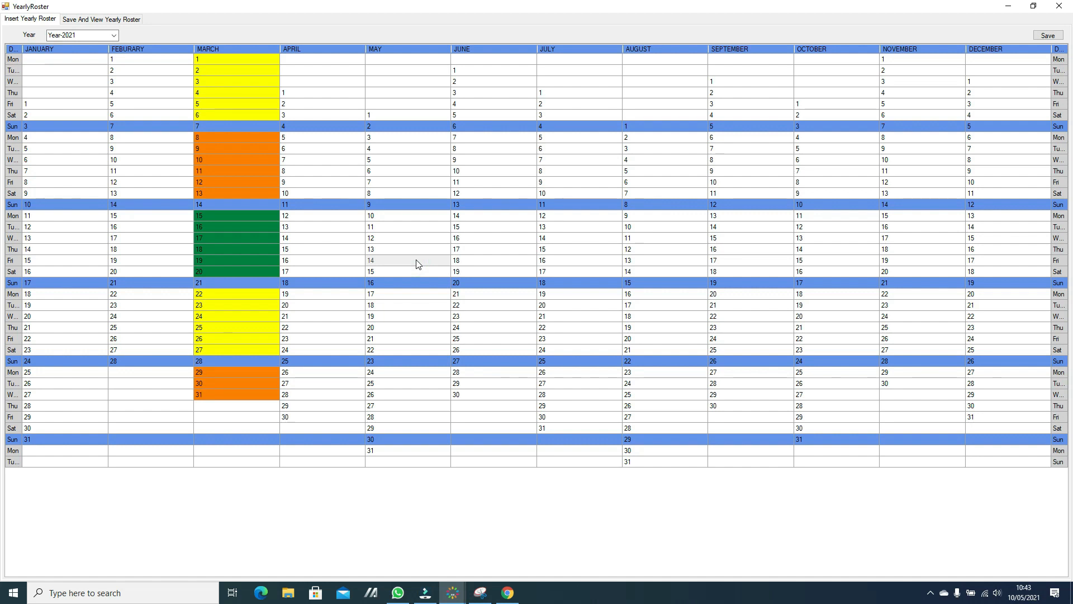
Mark the Sundays 7, 14, 21 and 28 March as rest days with the PROD-PH/SUN shift and save the roster.
left_click(238, 128)
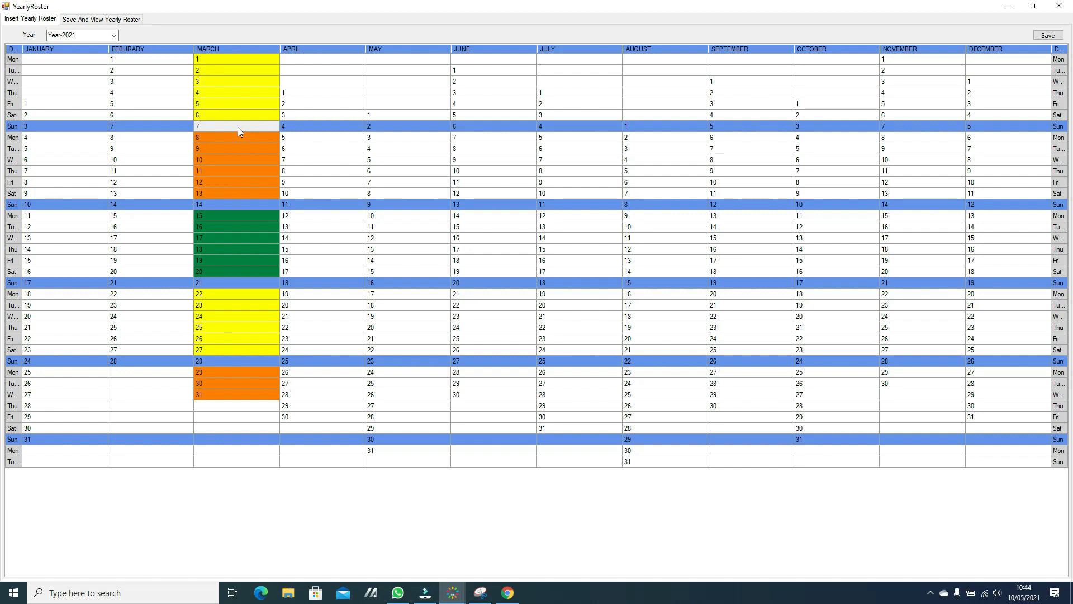
left_click(234, 204, "ctrl")
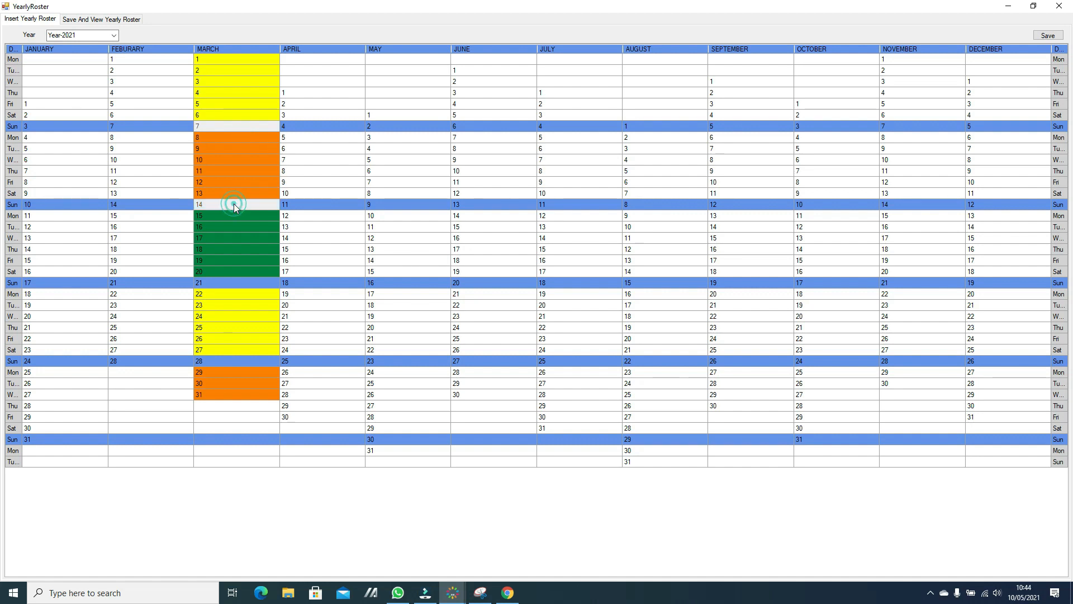
left_click(244, 282, "ctrl")
left_click(241, 363, "ctrl")
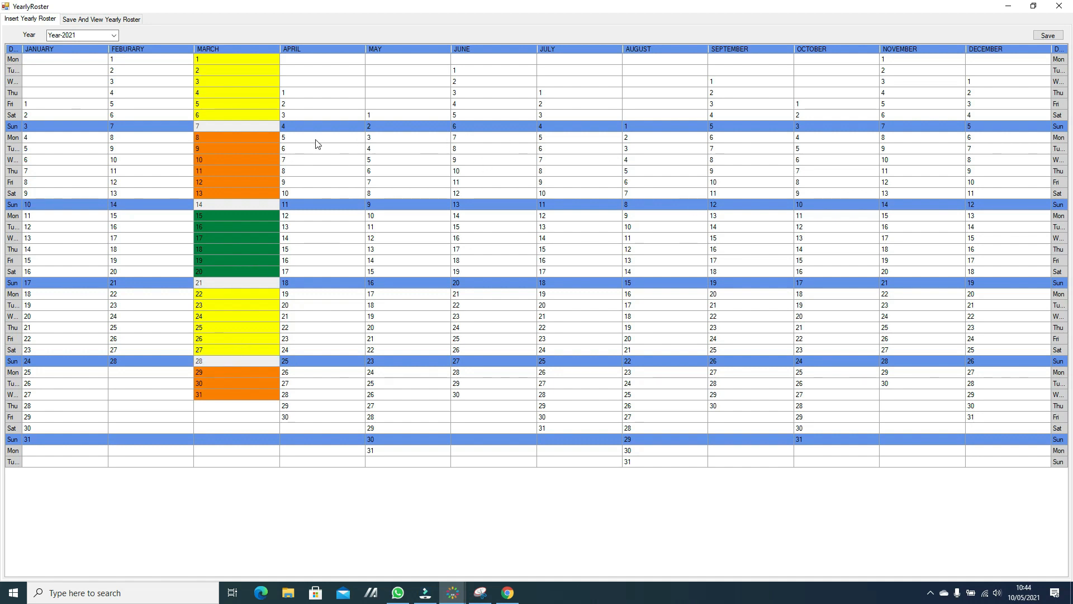
right_click(264, 126)
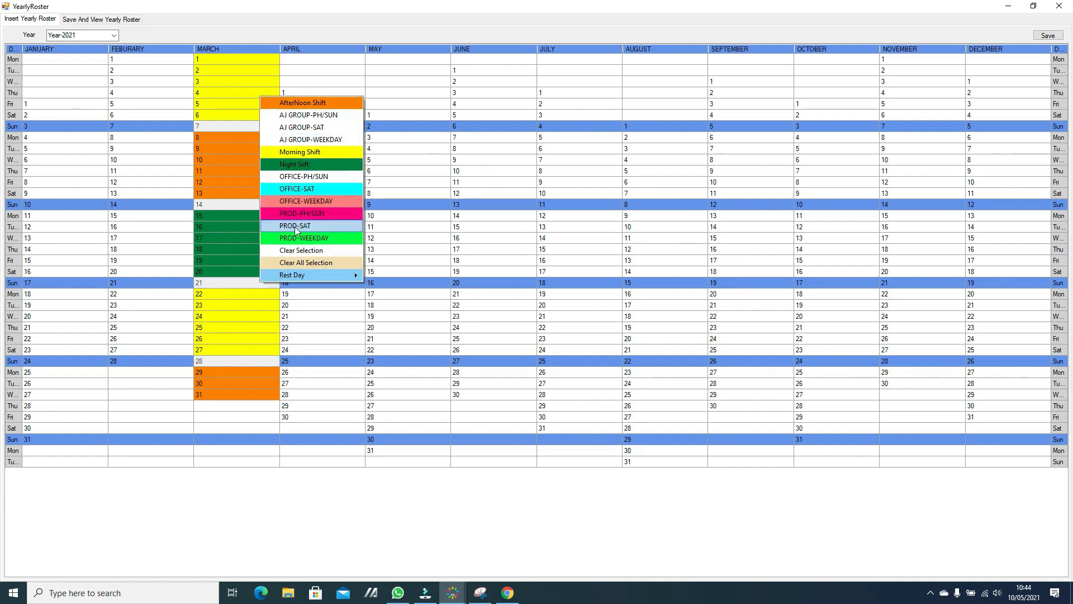
mouse_move(304, 274)
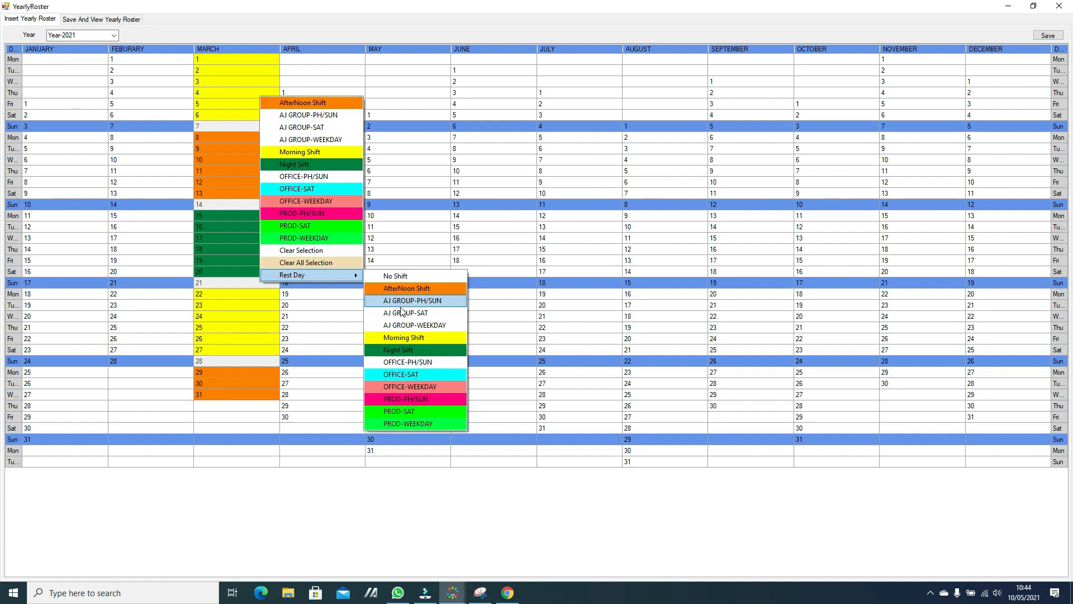
left_click(409, 399)
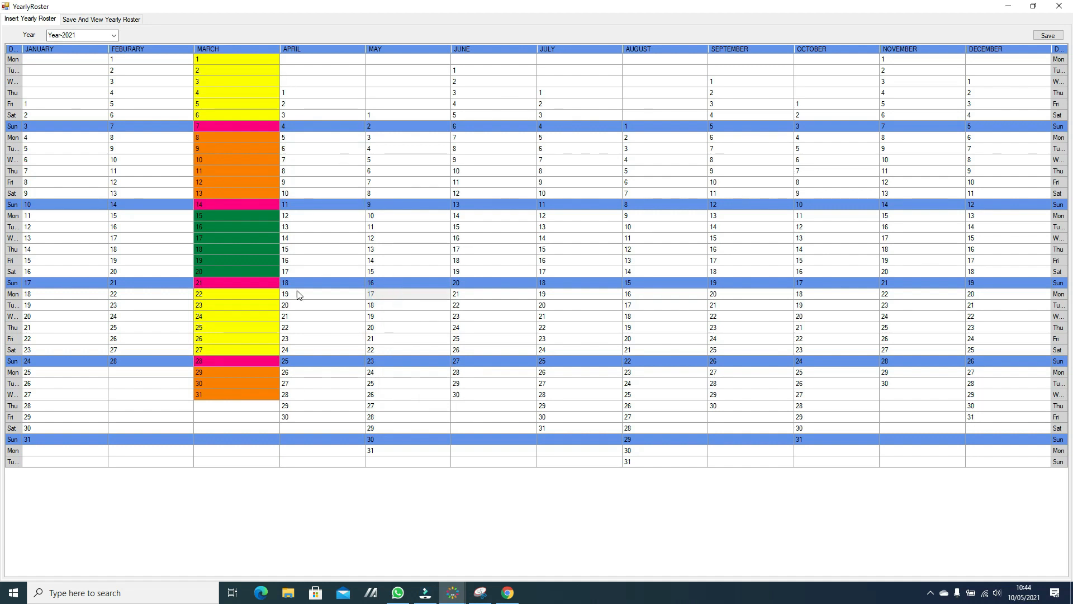
left_click(1044, 36)
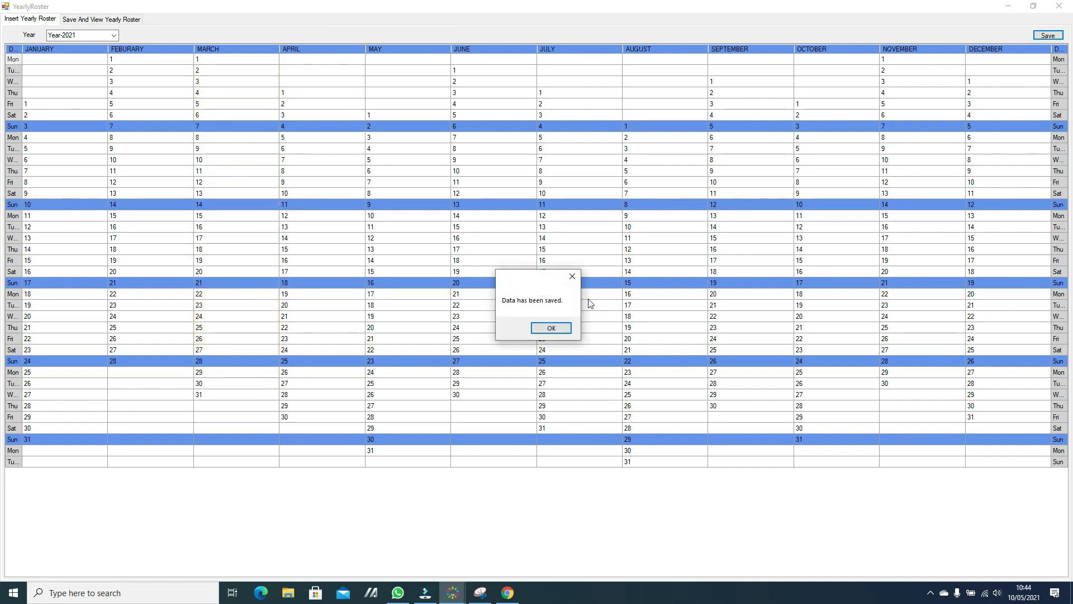
left_click(565, 328)
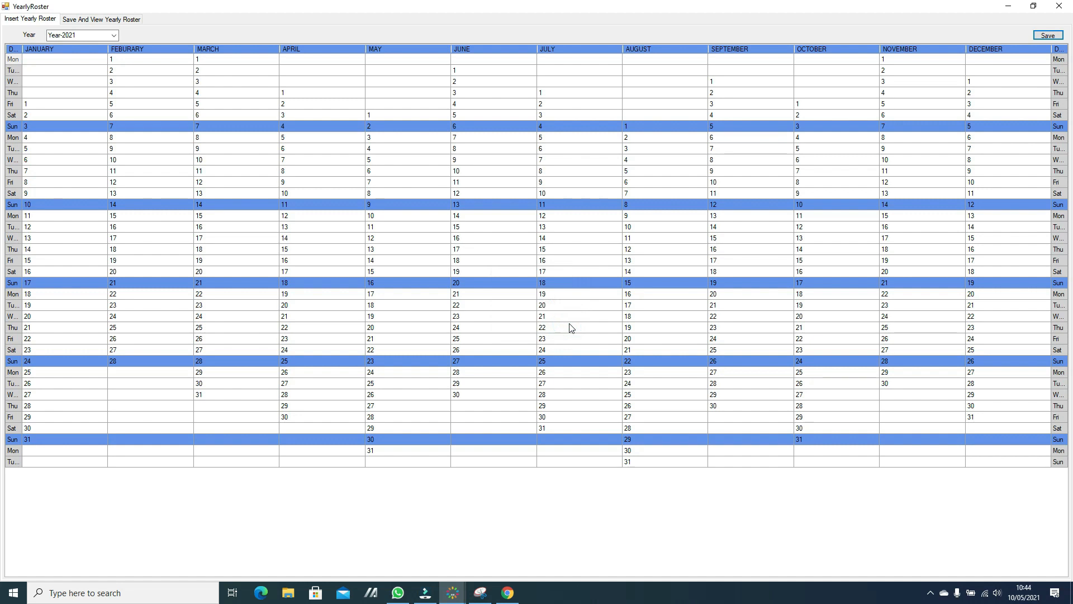
Search the employee's saved yearly roster entries with the start date set to 10/01/2021 and the end date 10/05/2021.
left_click(96, 22)
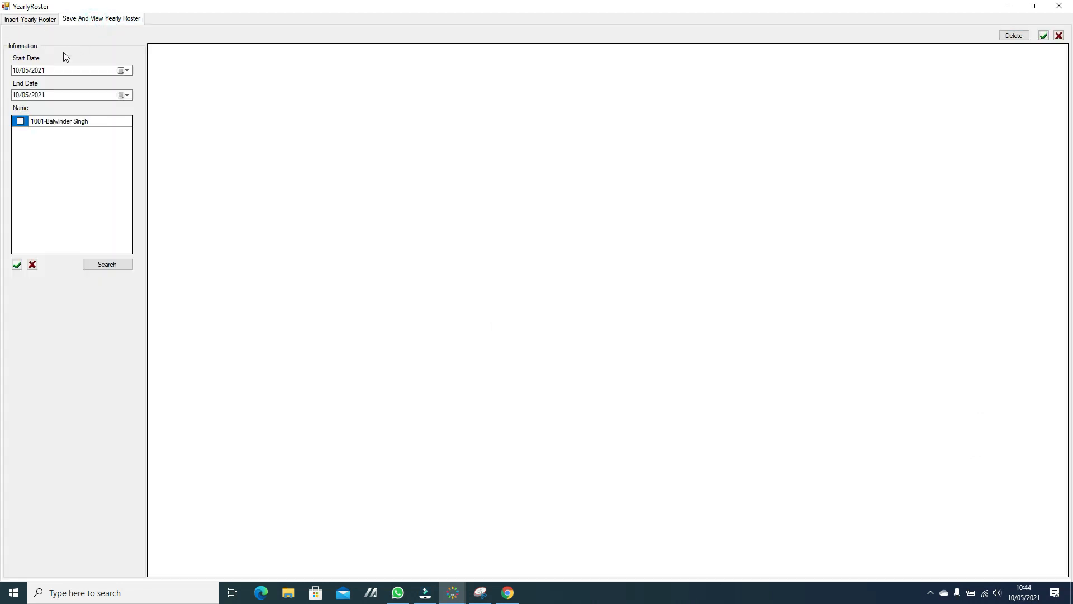
left_click(28, 71)
left_click(21, 121)
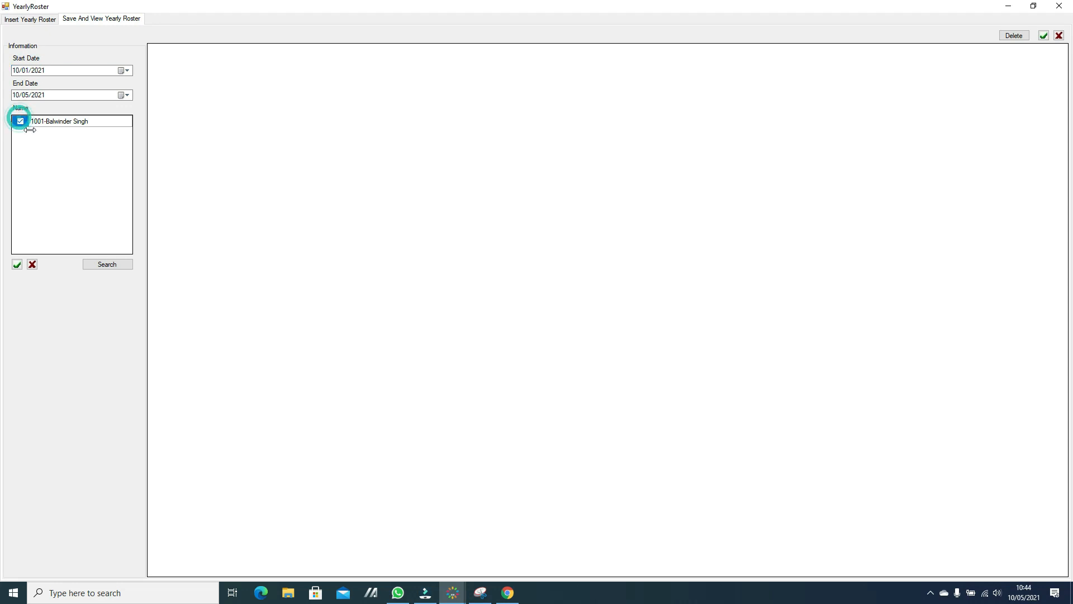
left_click(106, 263)
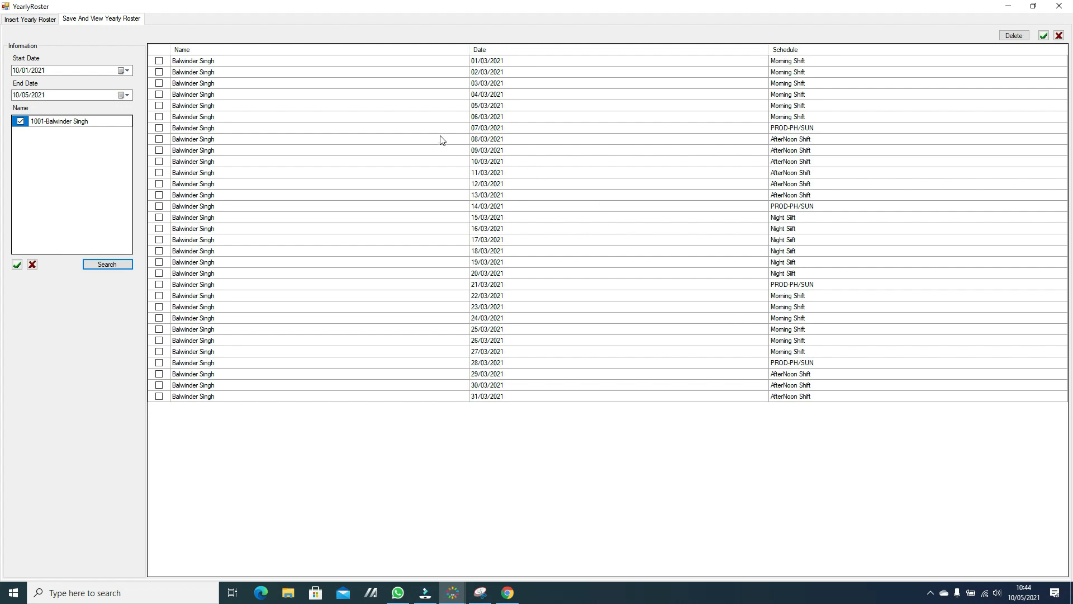
Mark the 07/03/2021 entry in the saved roster list, and close the yearly roster and Employee Schedule windows.
left_click(159, 128)
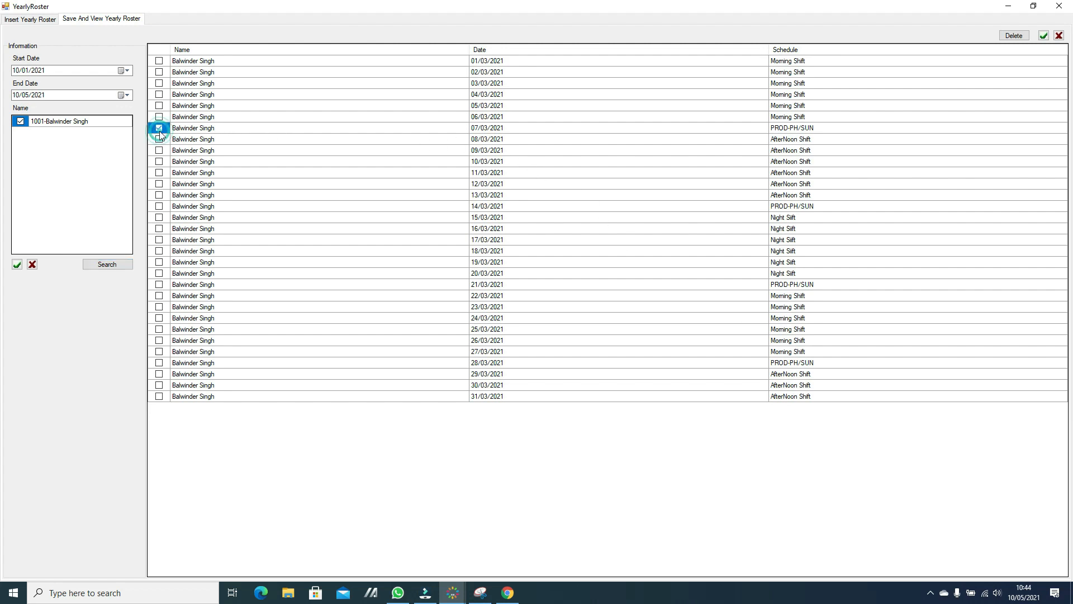
left_click(1043, 36)
left_click(1059, 35)
left_click(989, 82)
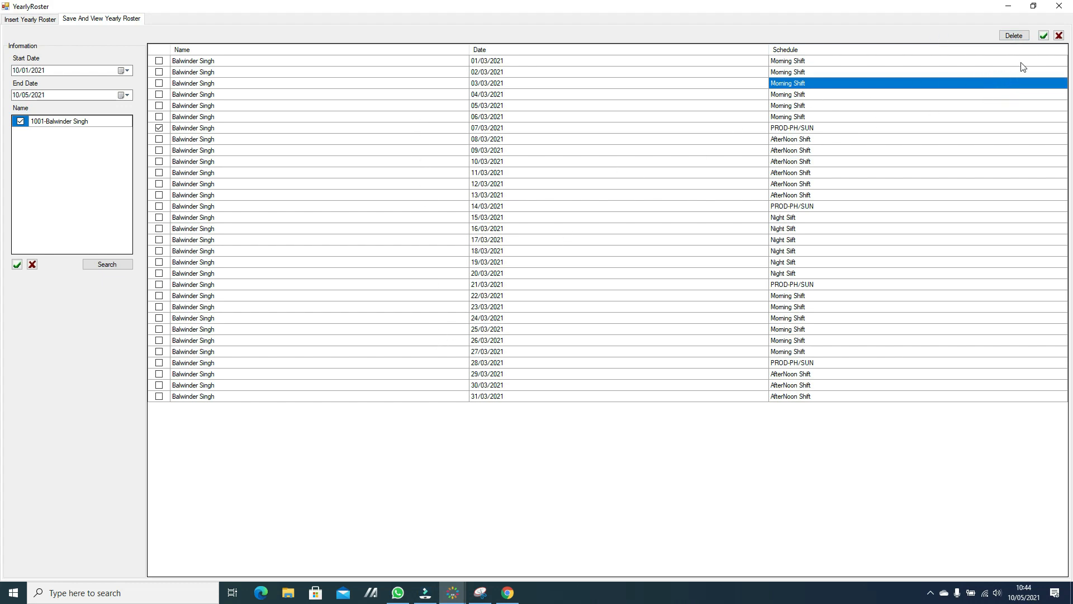
left_click(1058, 6)
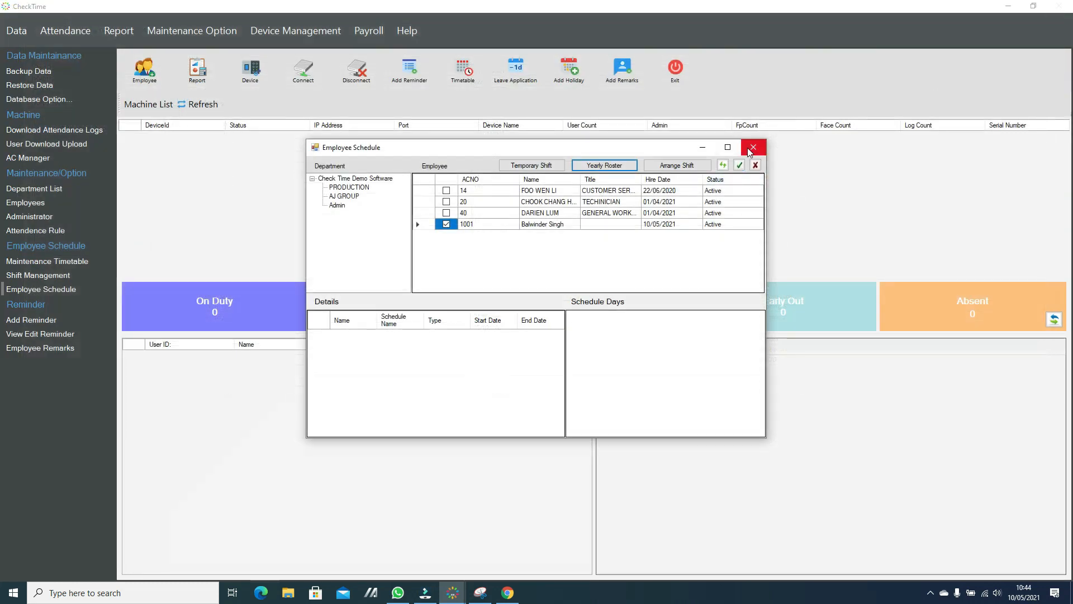
left_click(753, 148)
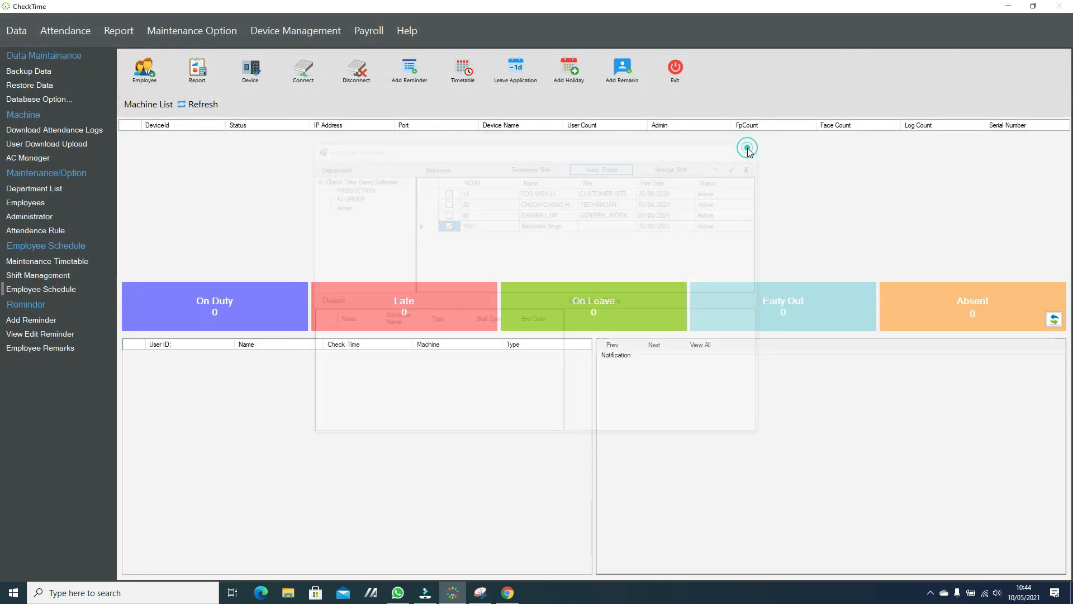
Open the Details Attendance report for the last employee listed in Admin, covering 01/03/2021 to 31/03/2021.
left_click(190, 76)
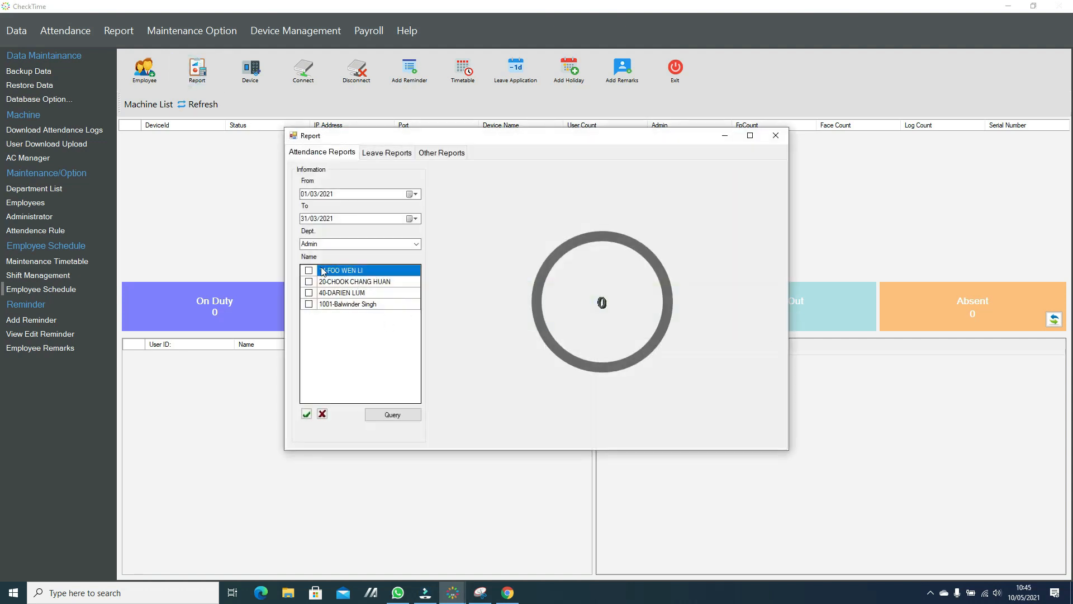
left_click(309, 304)
left_click(309, 304)
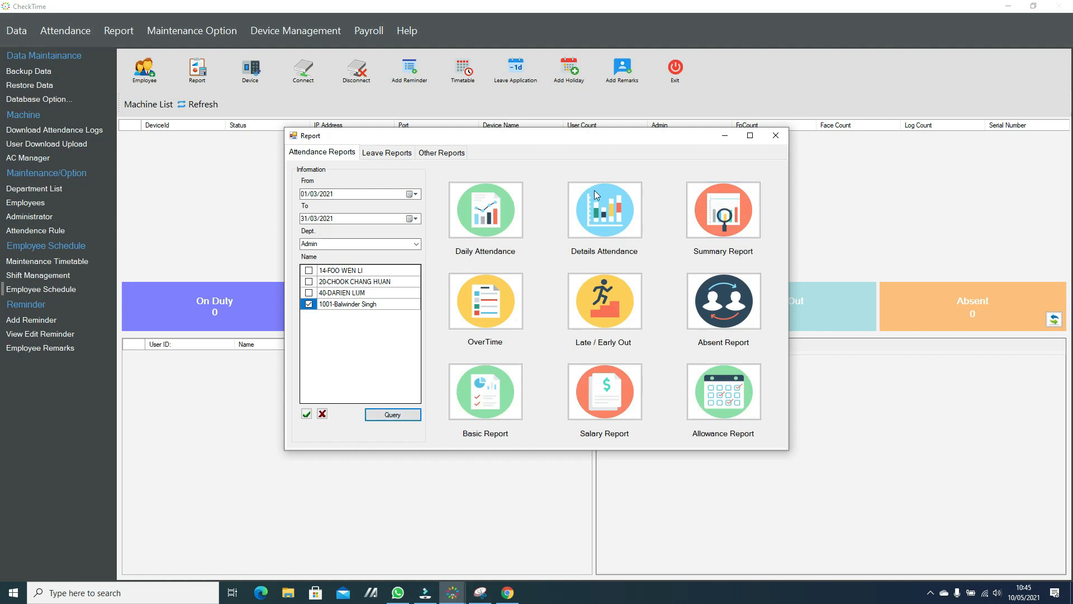
left_click(591, 221)
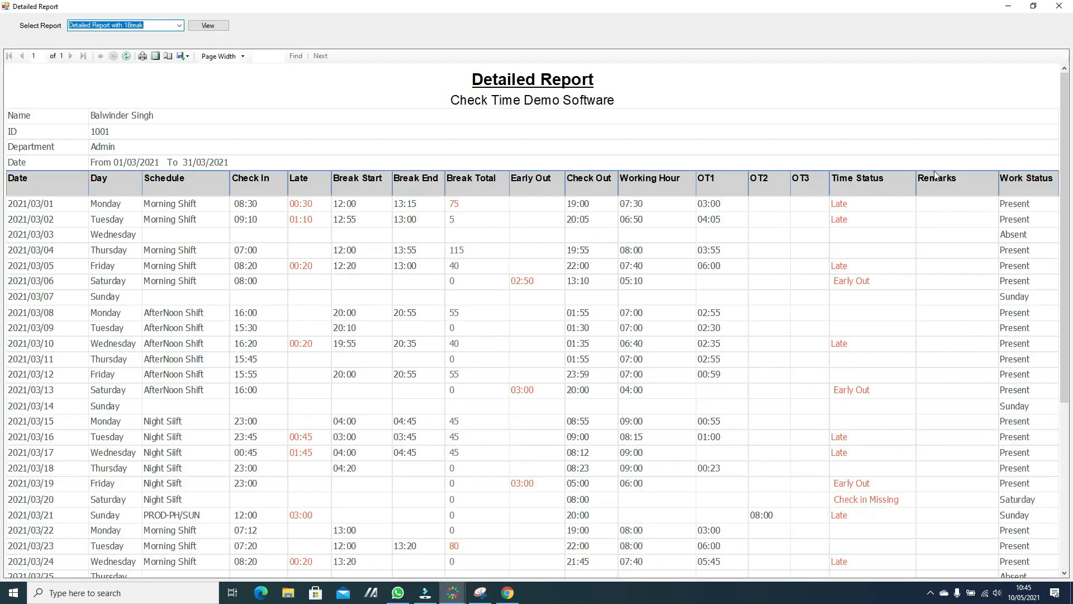
Examine the detailed report's daily shift records, attendance summary and export formats, and close the report windows.
left_click_drag(1068, 139, 1069, 212)
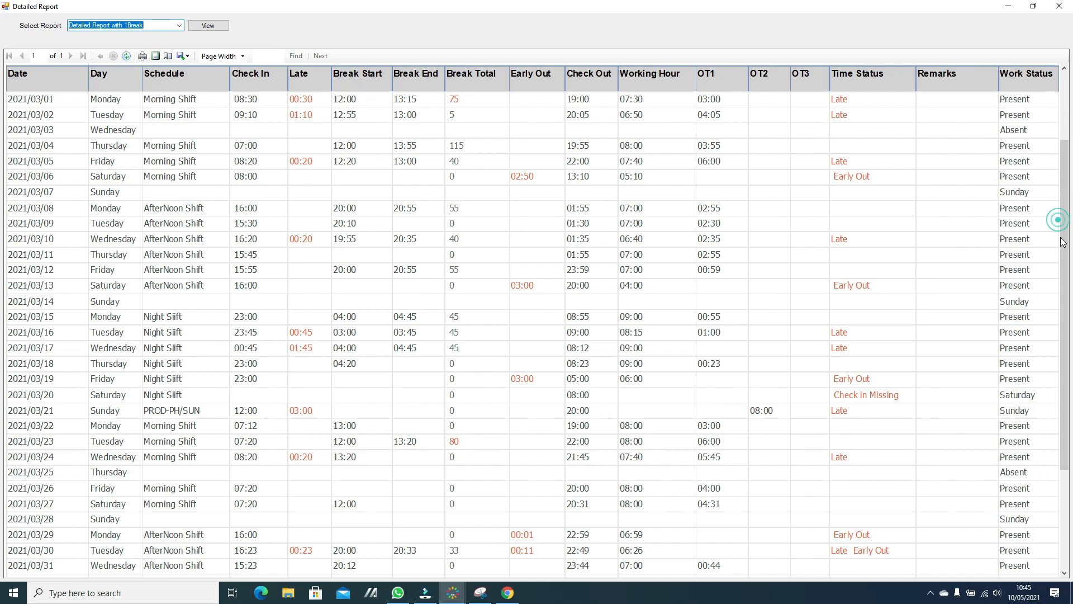
scroll(1060, 265, "down", 1)
left_click_drag(1061, 265, 1037, 371)
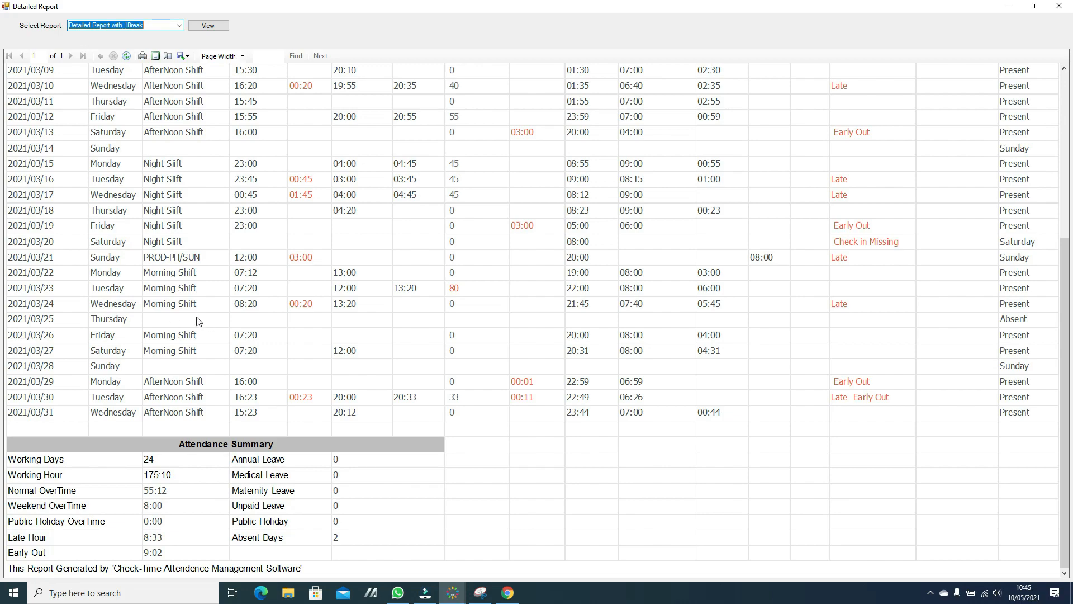
scroll(196, 321, "up", 12)
scroll(264, 259, "down", 2)
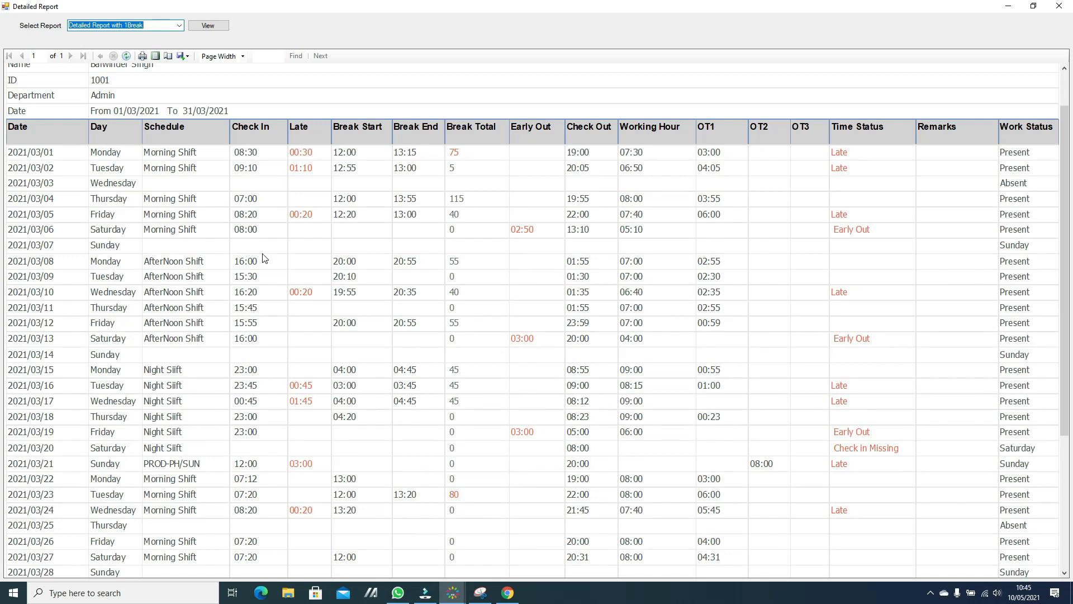
left_click(183, 56)
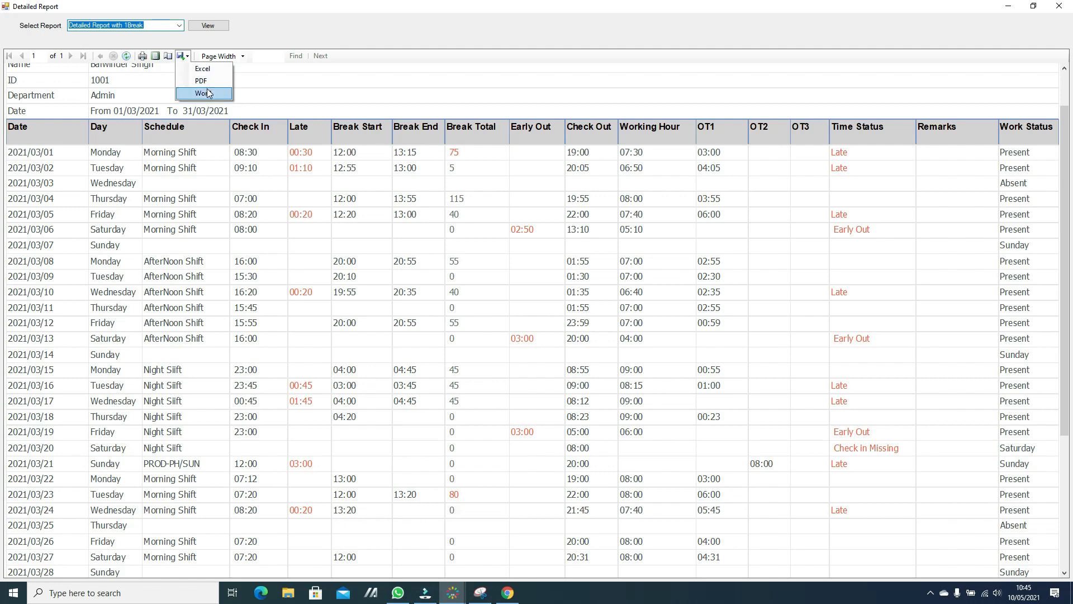
left_click(251, 267)
left_click(1056, 7)
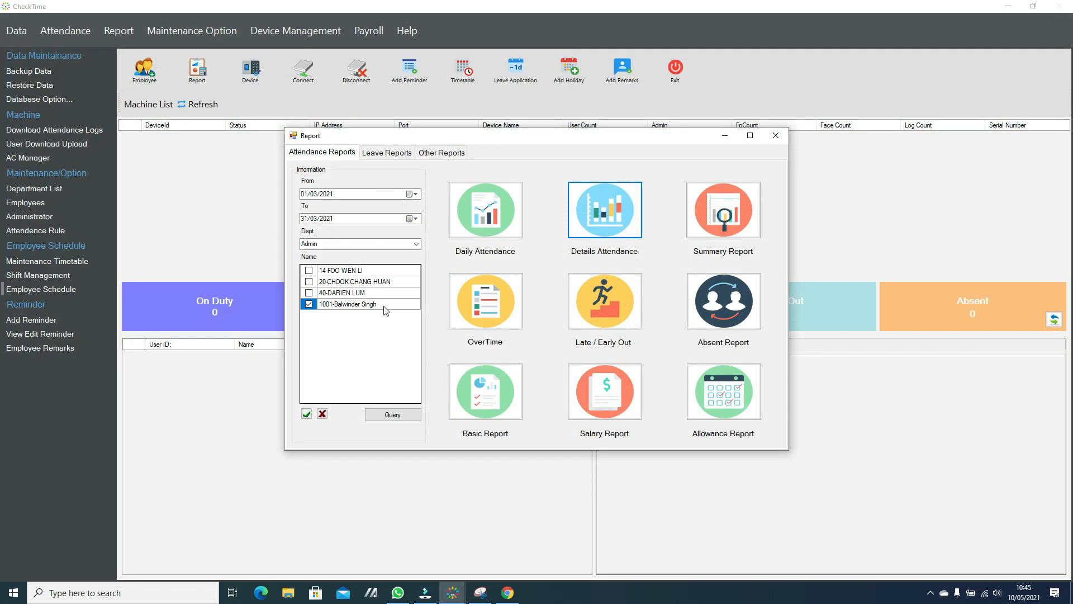
left_click(775, 136)
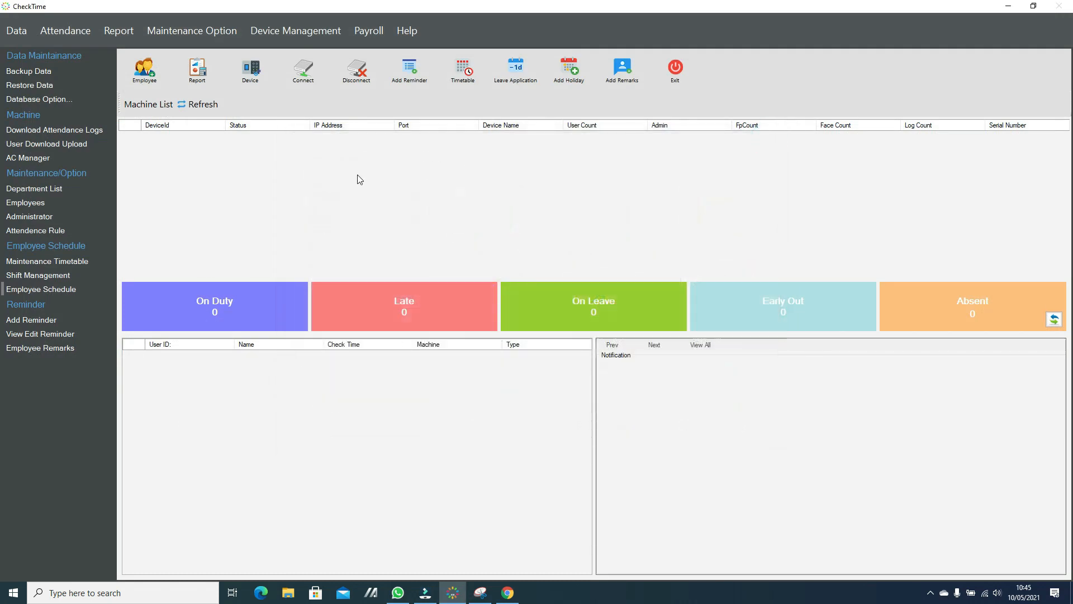
Open the rest day settings in the record of the first employee listed in the Admin department.
left_click(137, 70)
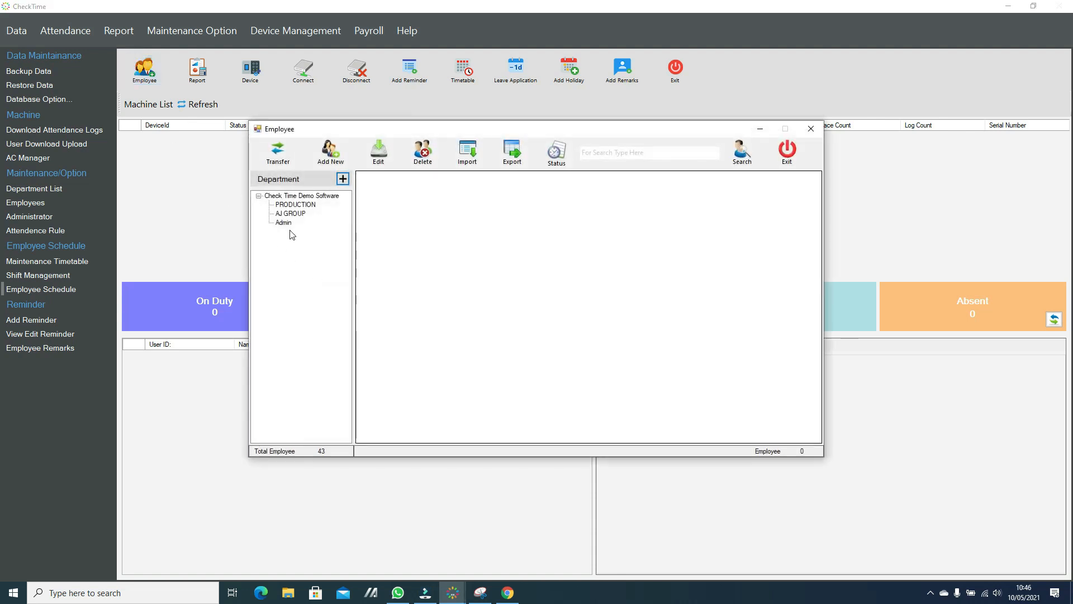
left_click(285, 224)
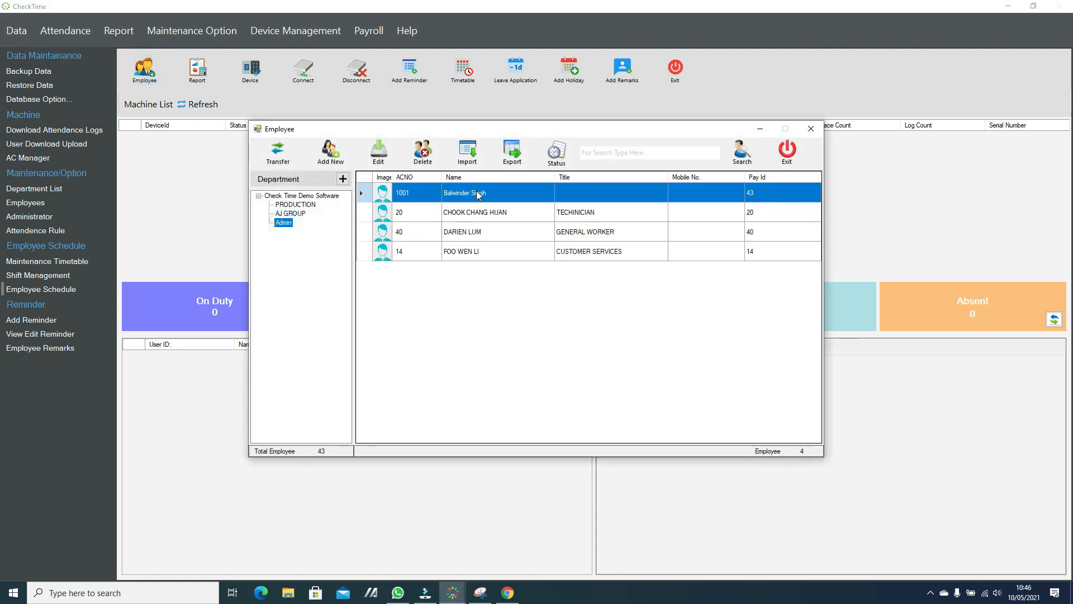
double_click(535, 305)
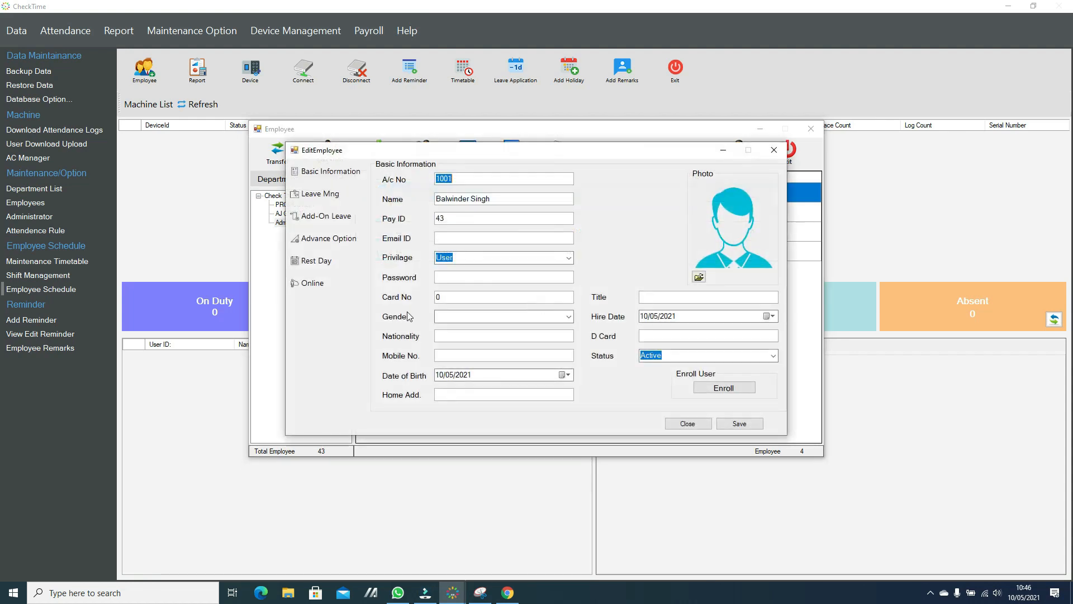
left_click(323, 261)
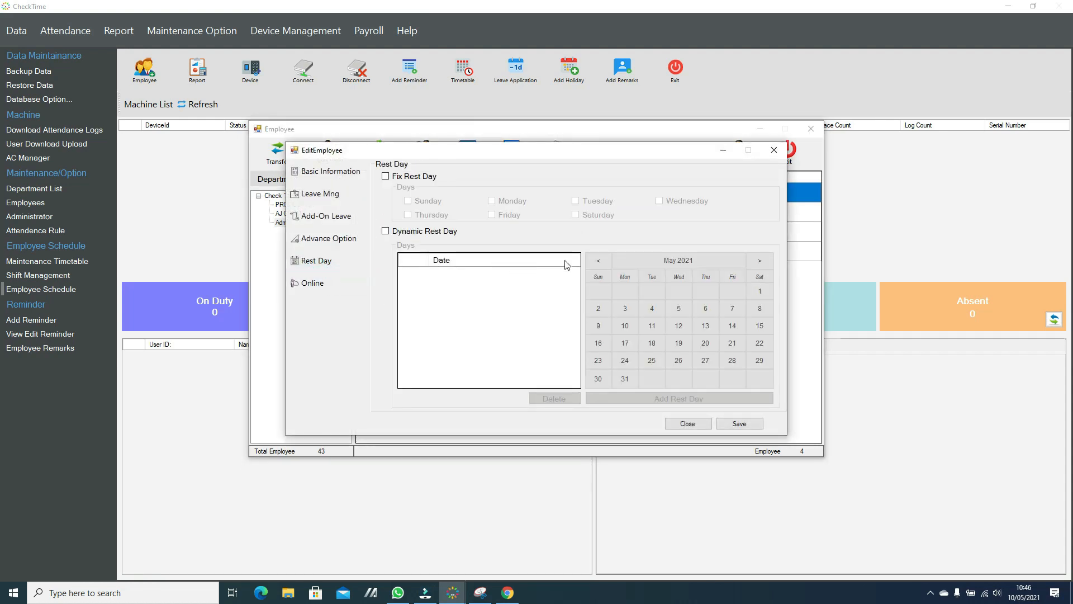
Enable Dynamic Rest Day for the employee and display the rest days of March 2021.
left_click(599, 262)
left_click(416, 234)
left_click(592, 264)
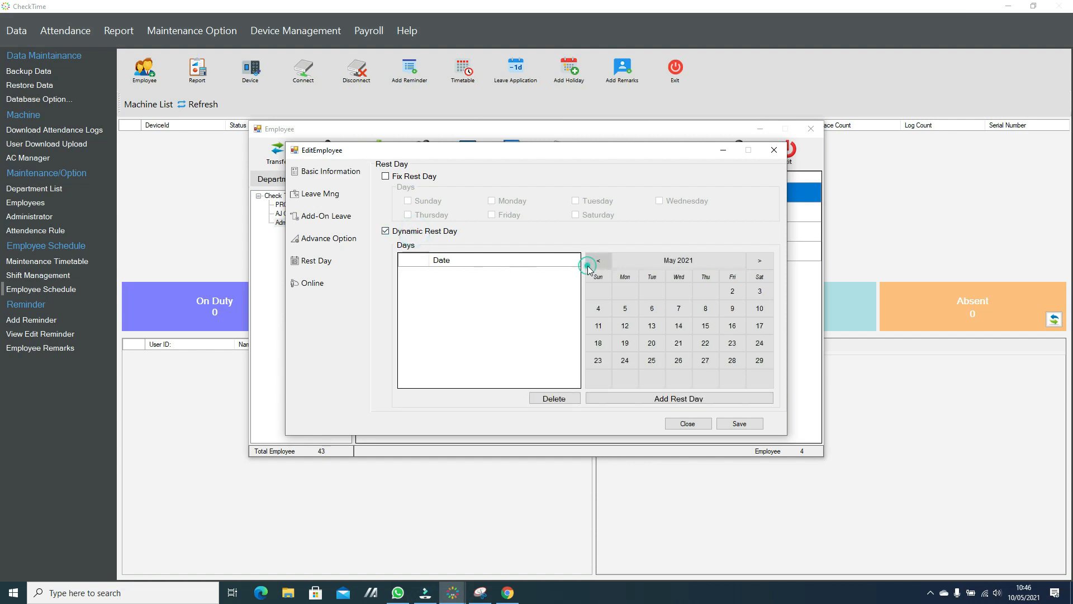
left_click(590, 267)
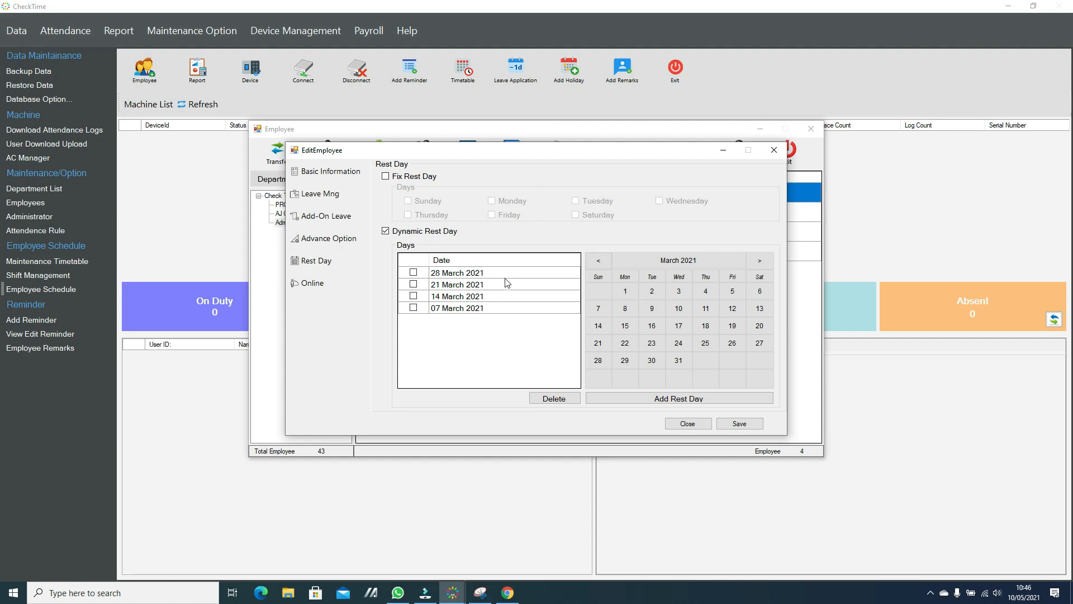
Add 4, 17 and 18 April 2021 as dynamic rest days, save the employee record and close the employee windows.
left_click(760, 260)
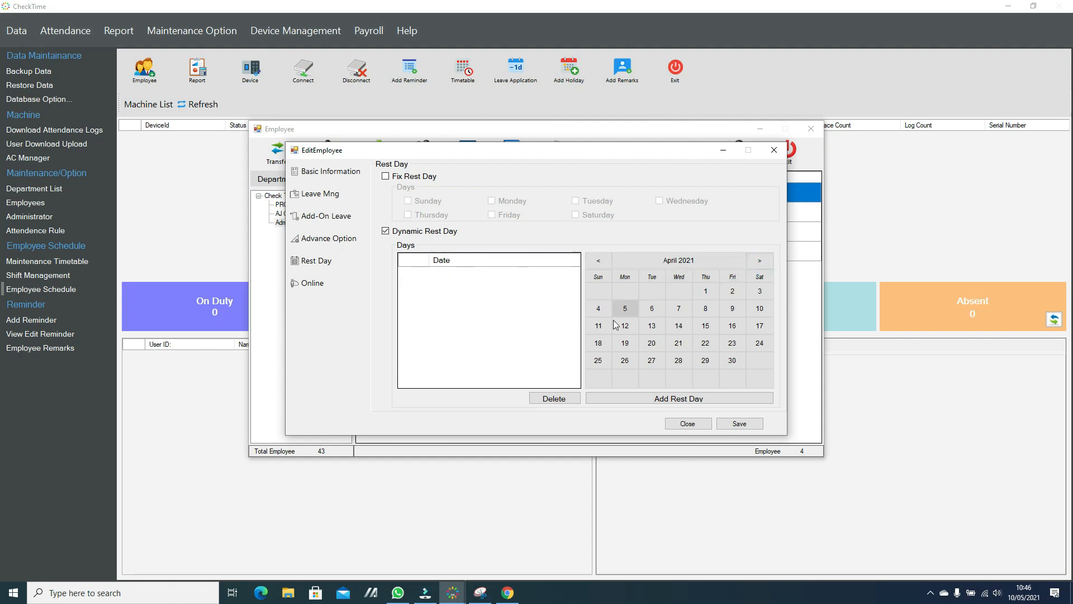
left_click(598, 308)
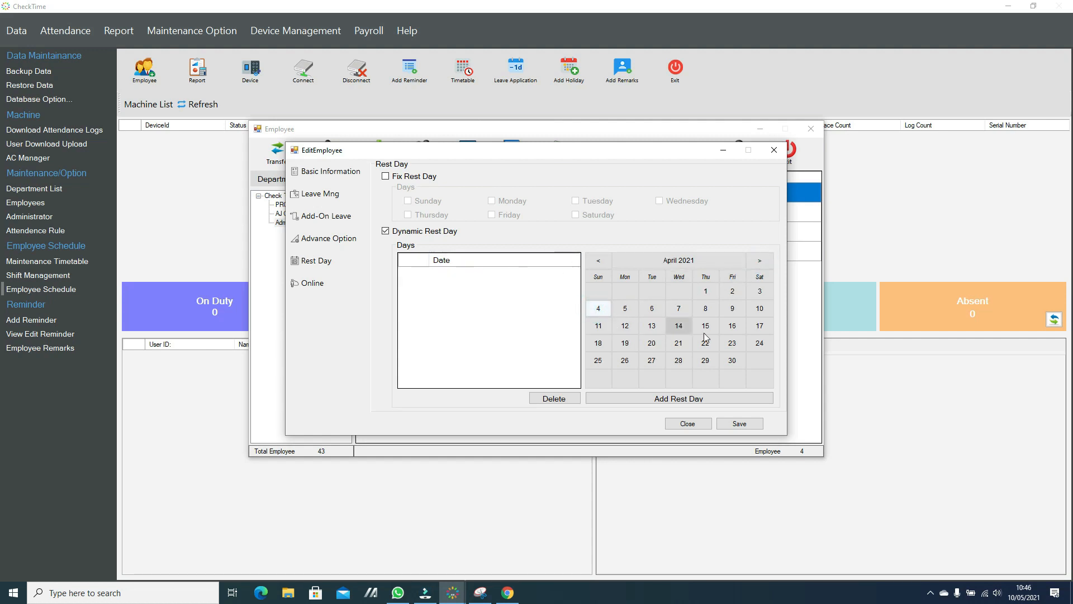
left_click(760, 327)
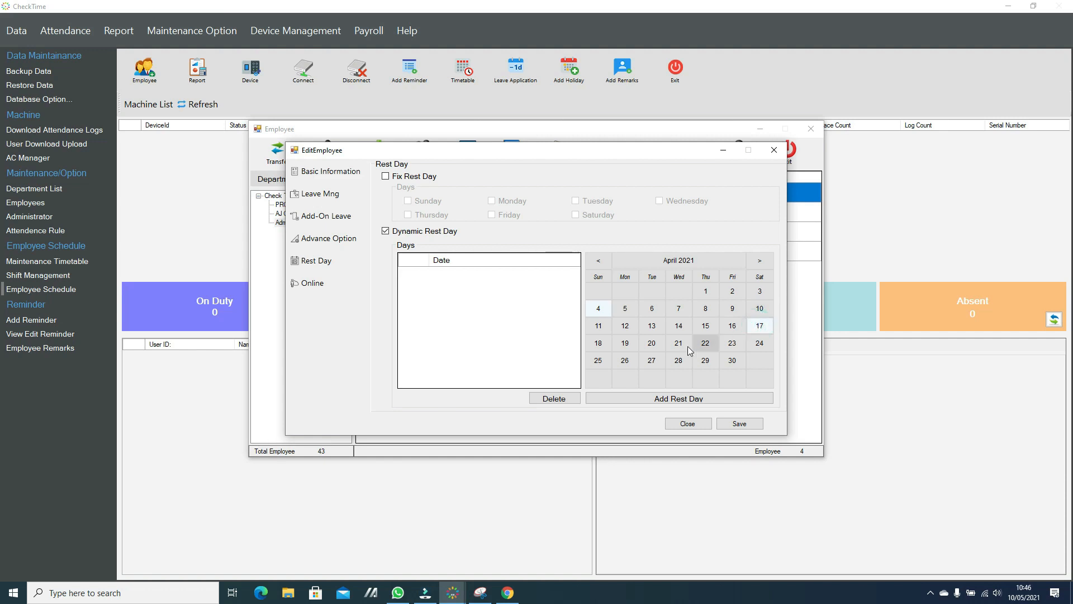
left_click(602, 349)
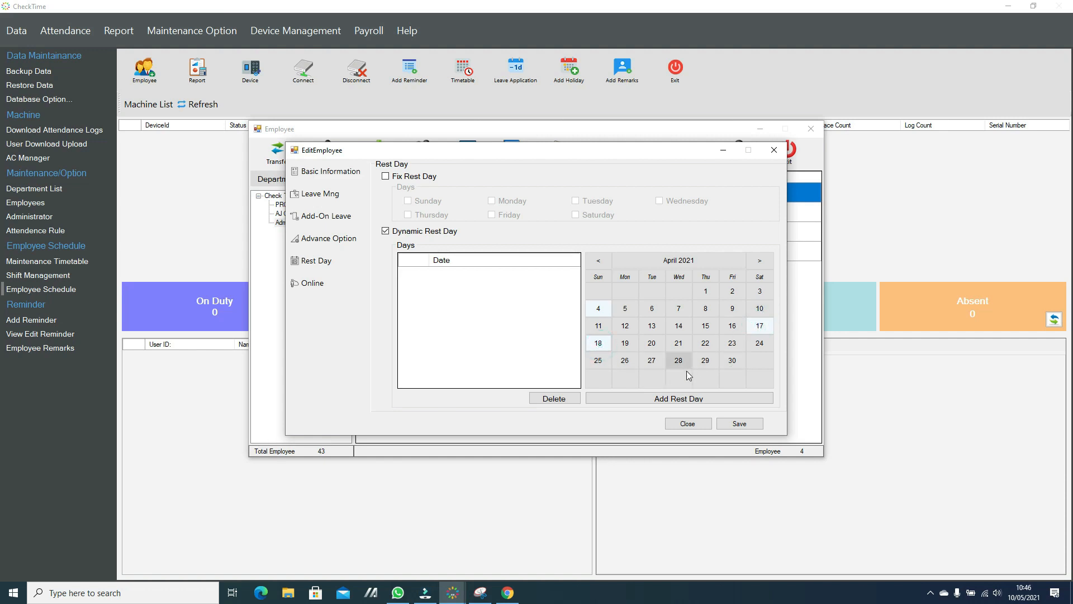
left_click(676, 399)
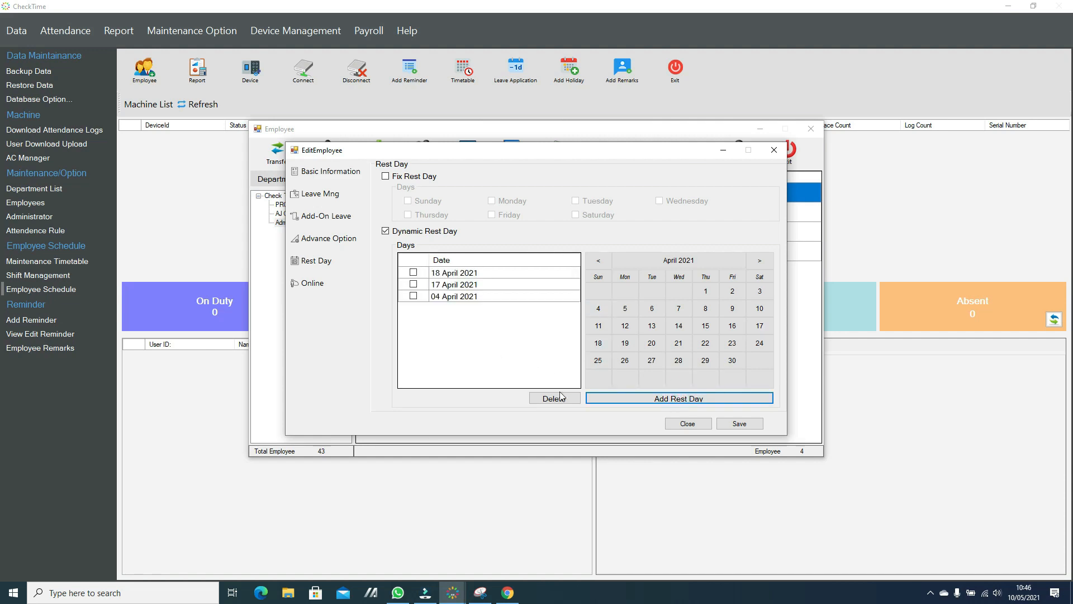
left_click(738, 424)
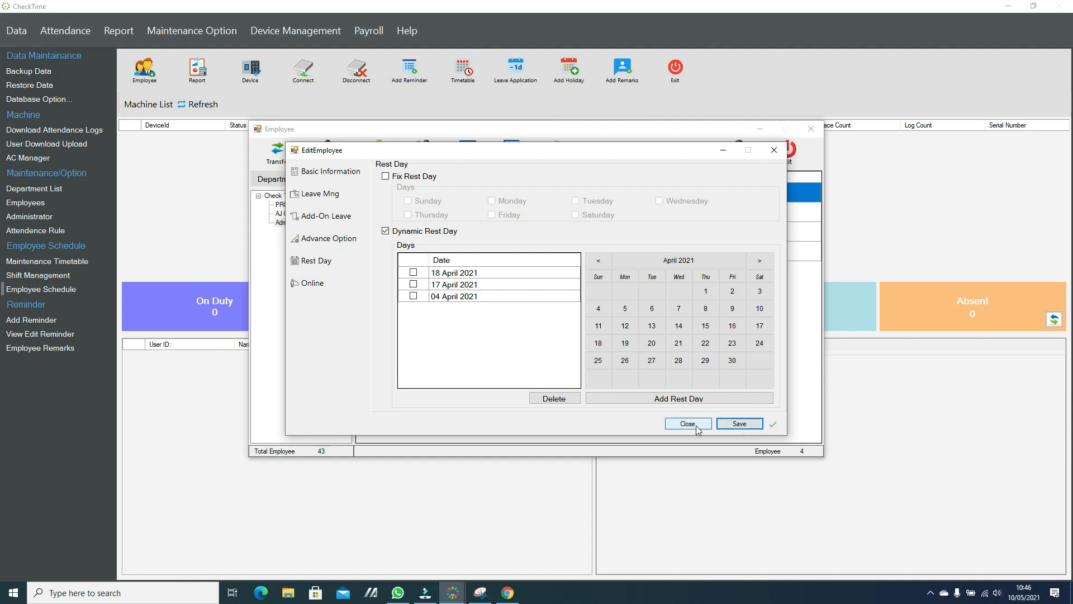
left_click(688, 424)
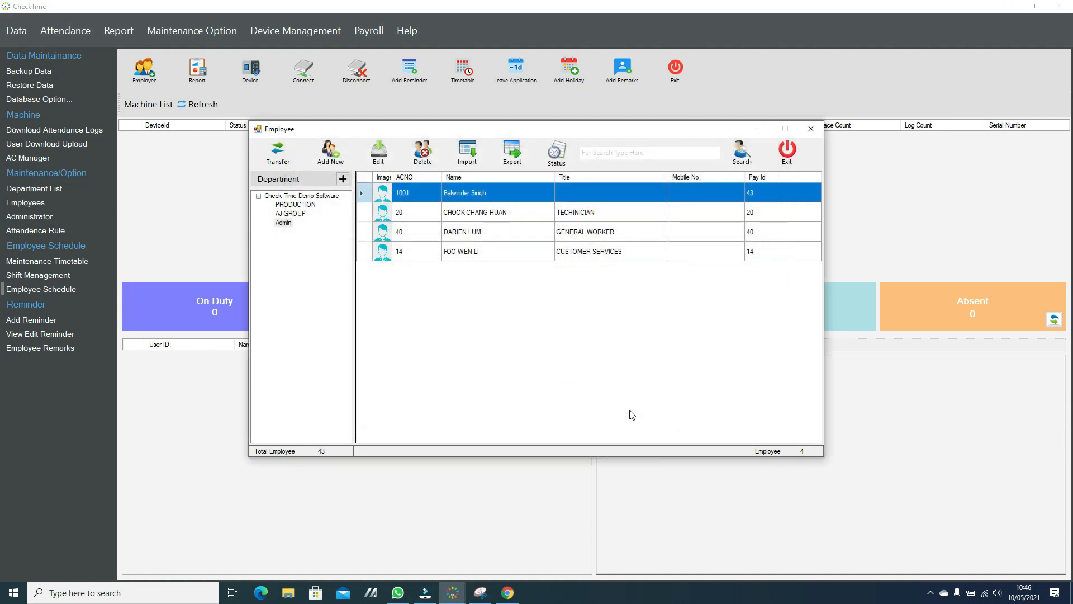
left_click(787, 154)
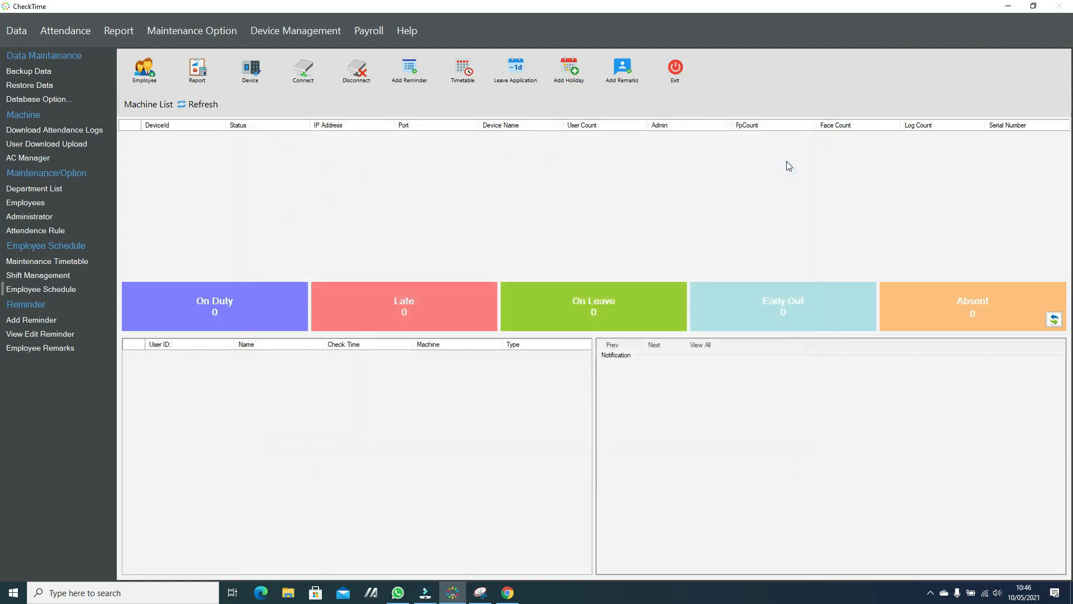